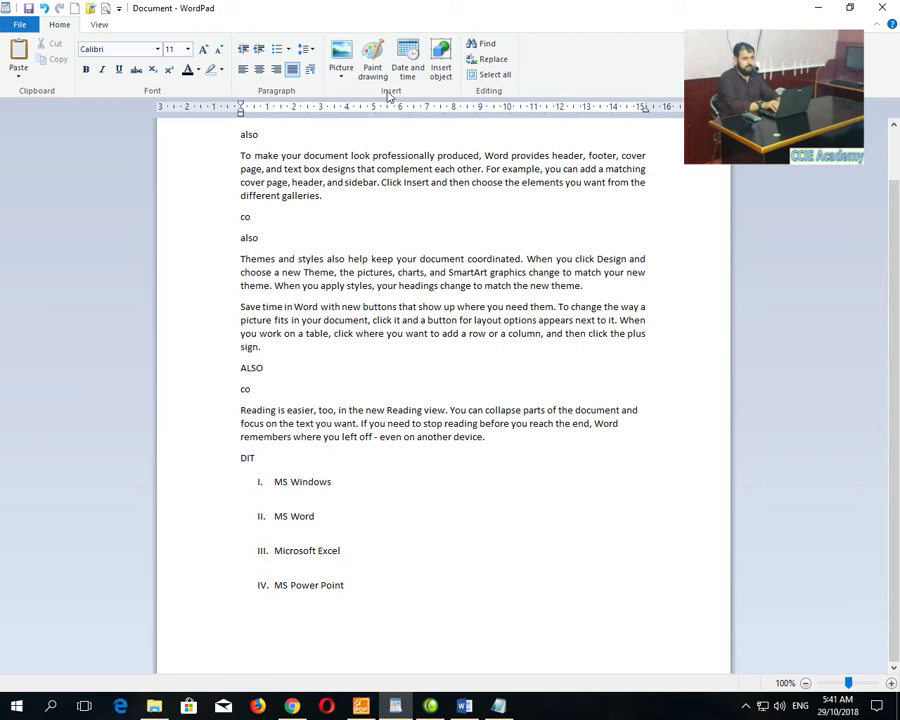
Step: End the numbered list after "MS Power Point" and leave an empty unnumbered line below it
click(364, 591)
key(Return)
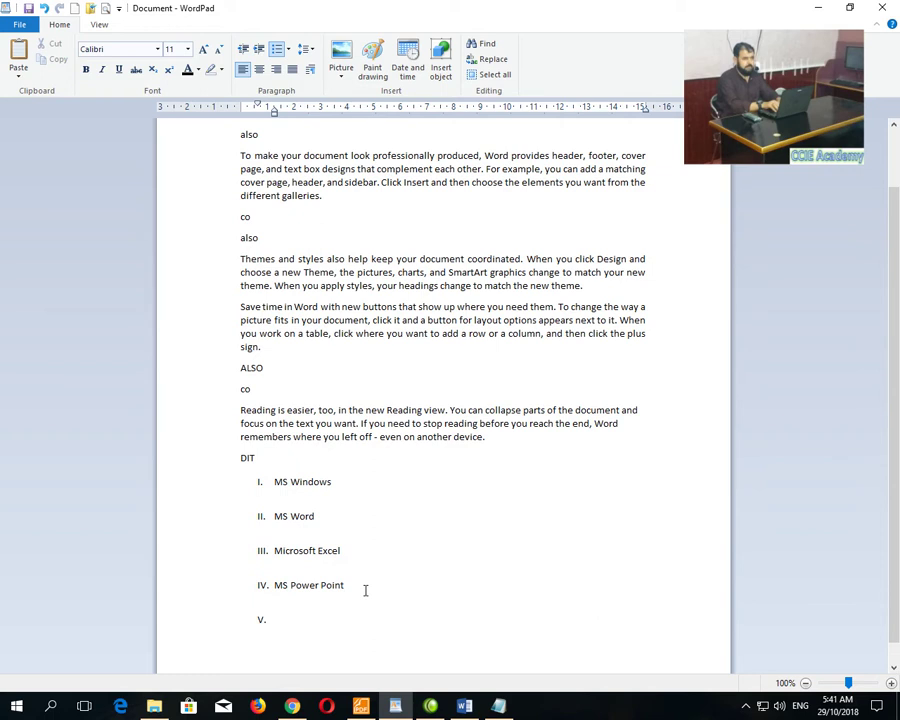
key(Return)
key(Return)
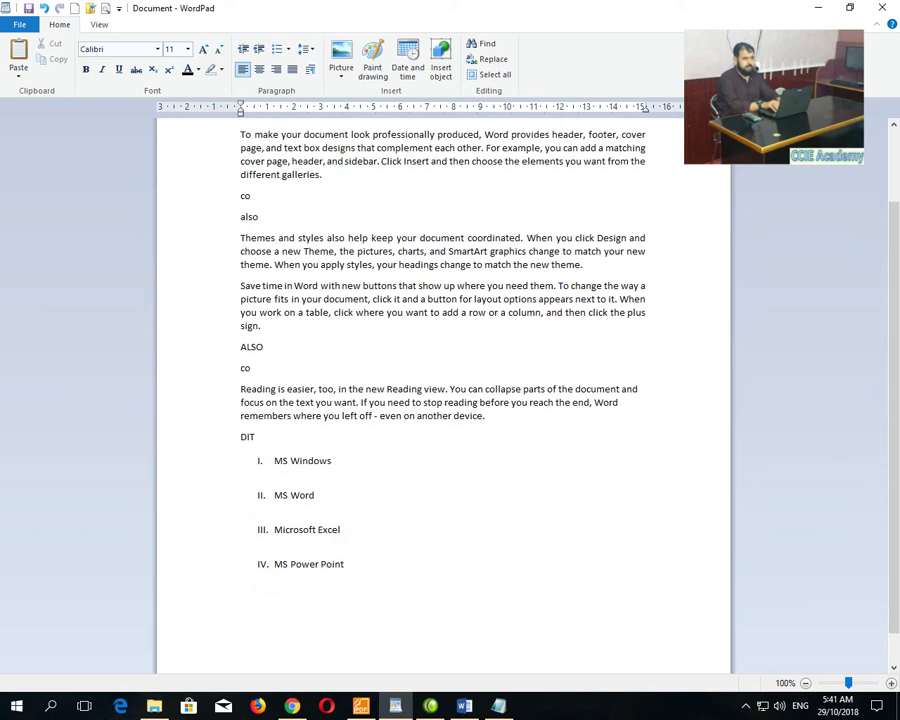
Step: Insert the picture CCIE 1.jpg from the You Tube Channel folder, under I Drive and CCIE & CA on Cyber (I:), below the list
click(341, 74)
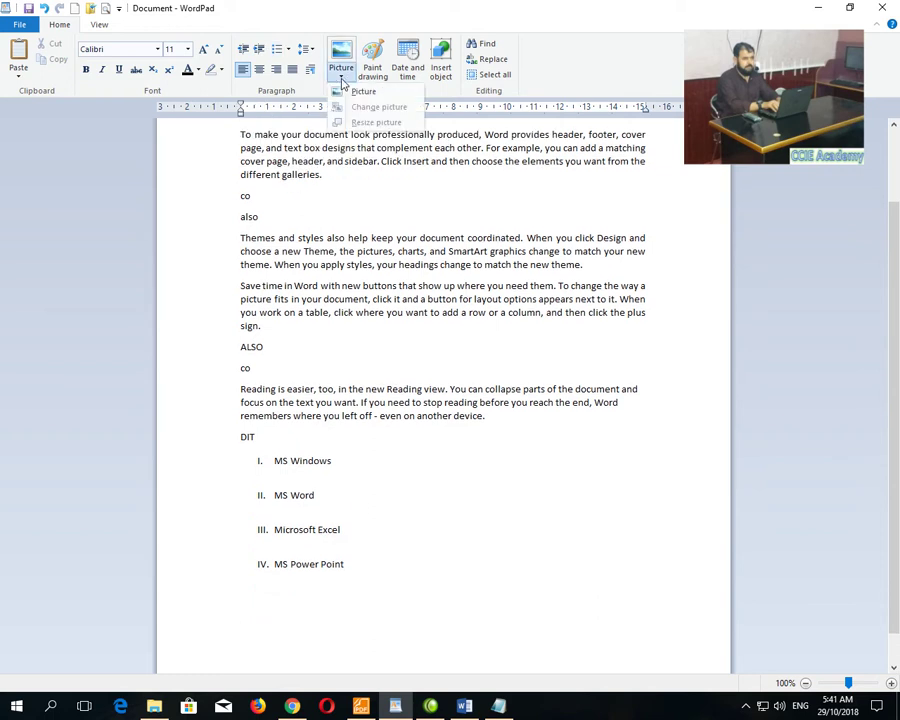
click(392, 97)
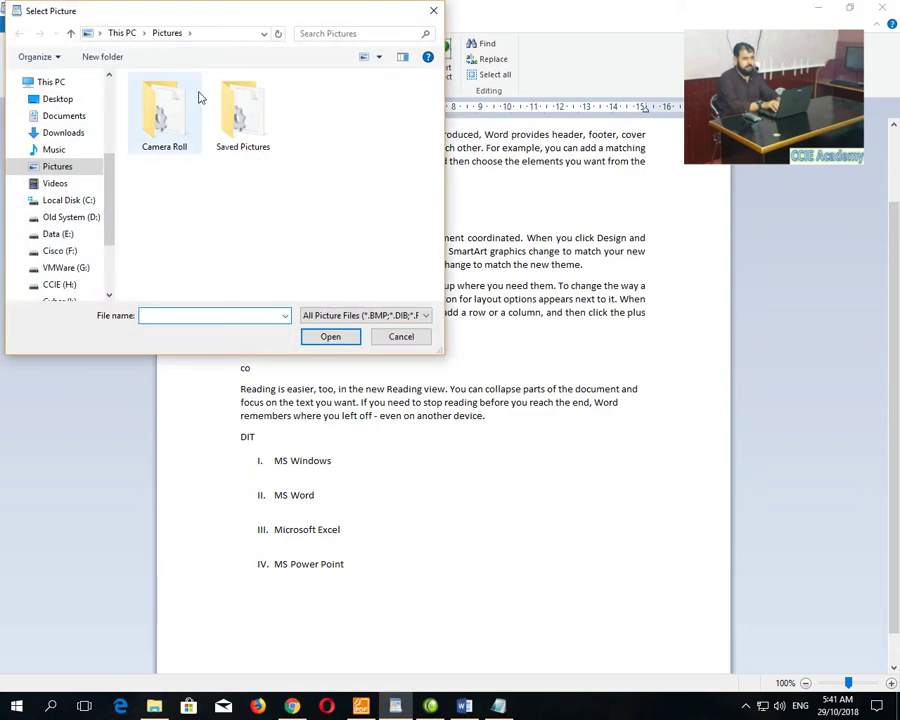
drag(190, 22, 427, 53)
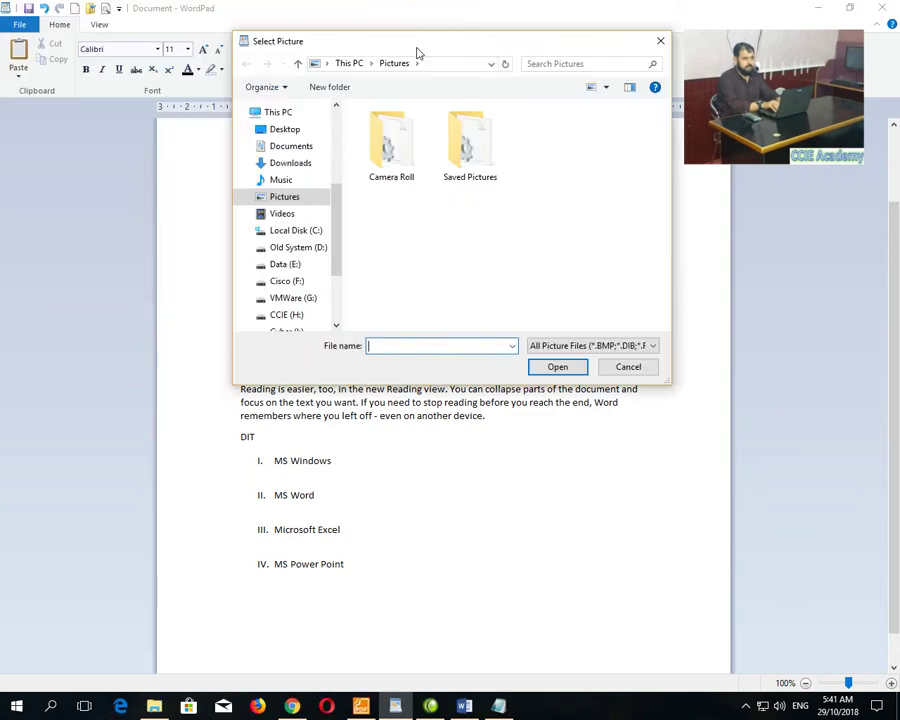
click(302, 316)
scroll(342, 304, down, 2)
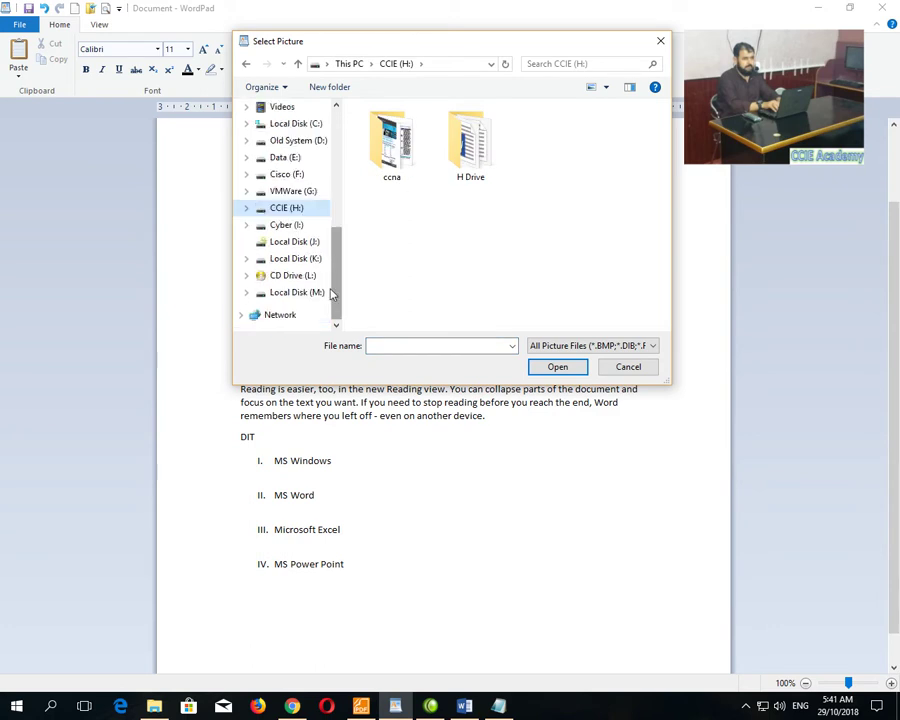
click(287, 225)
double_click(381, 97)
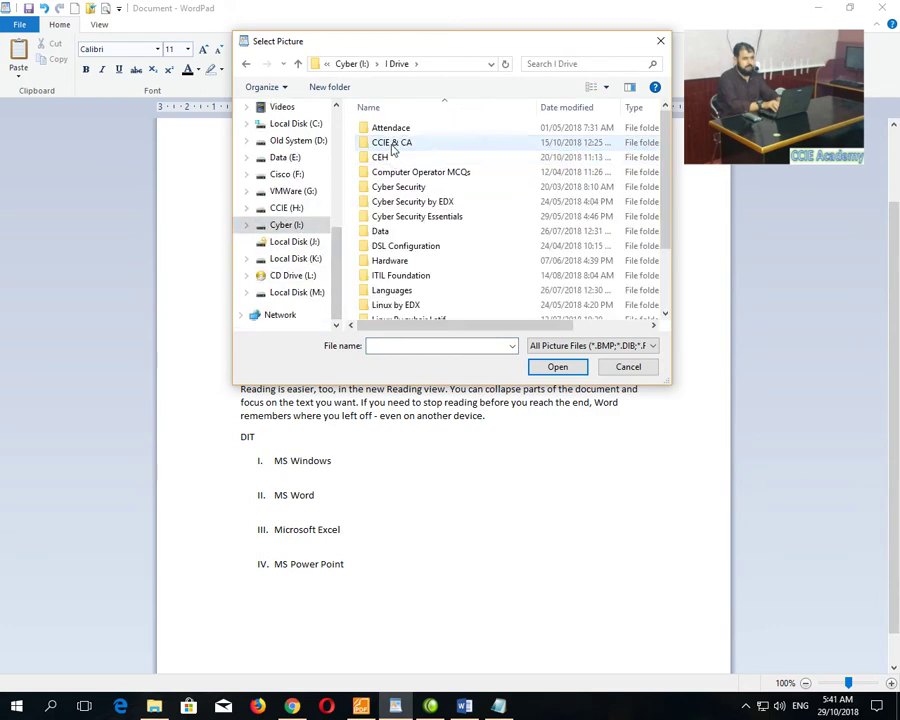
double_click(385, 145)
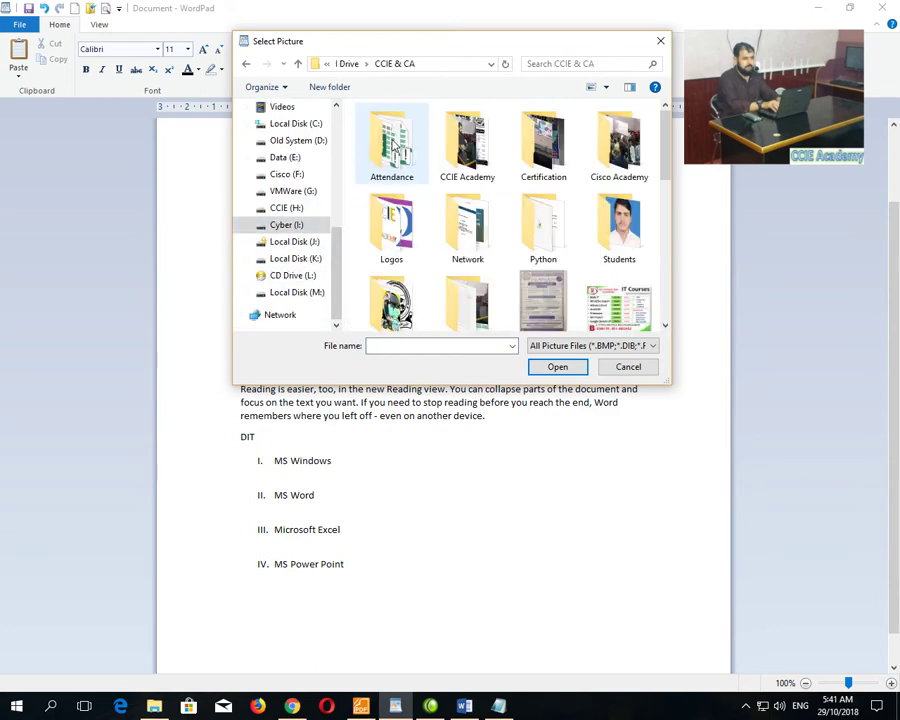
double_click(467, 300)
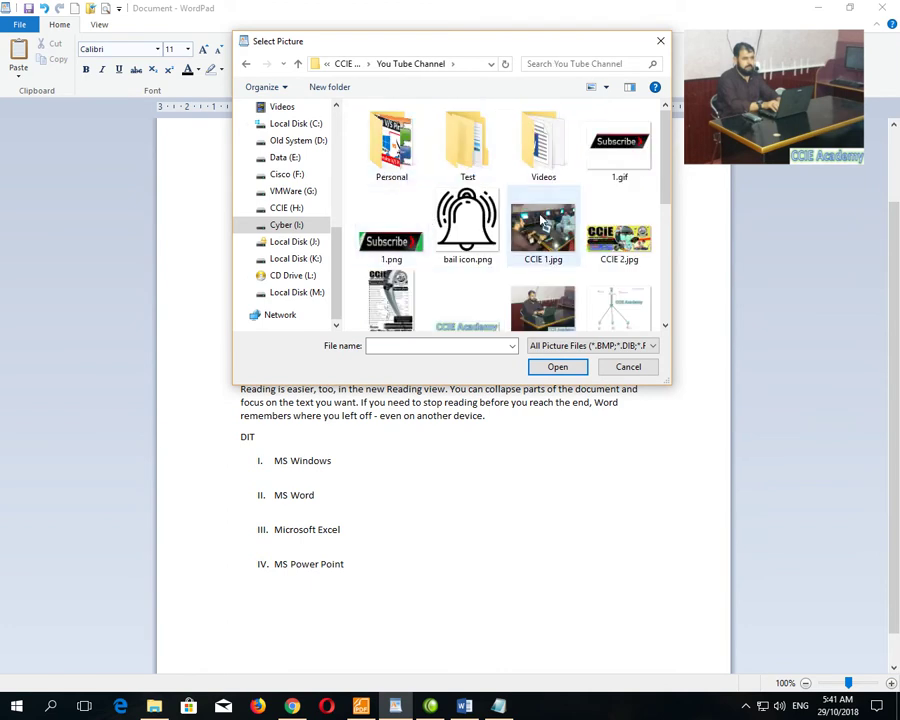
double_click(541, 222)
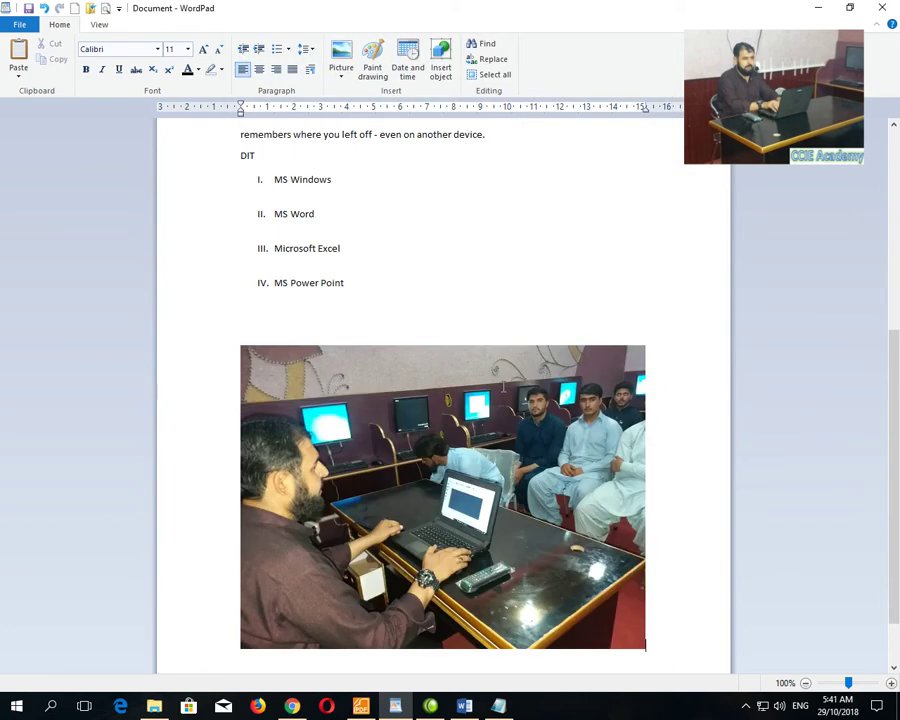
Step: Replace the inserted picture with the photo of the instructor at the desk from the same folder
click(502, 388)
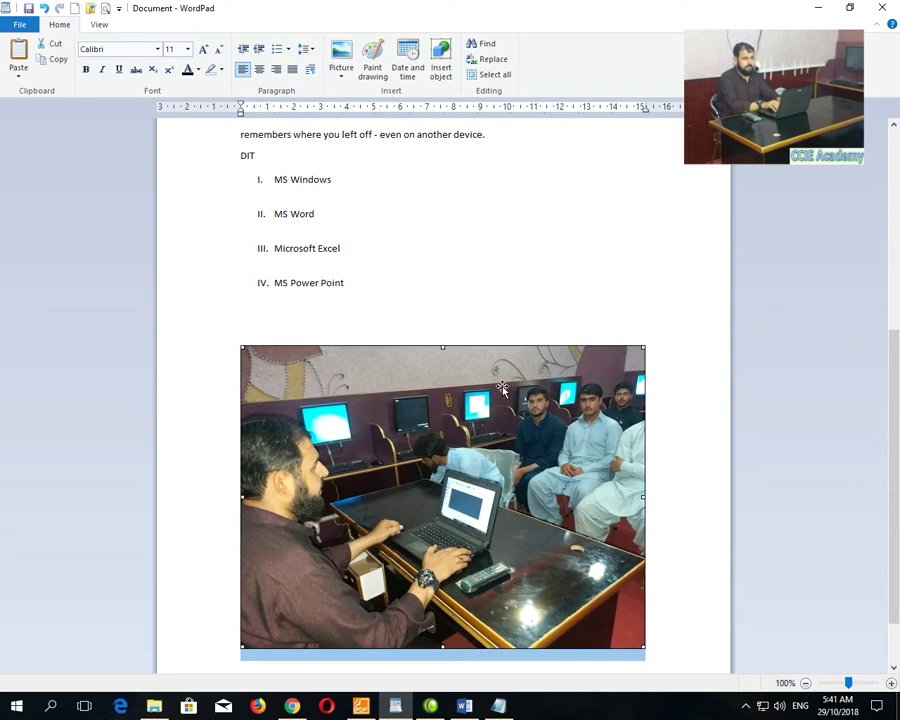
click(341, 74)
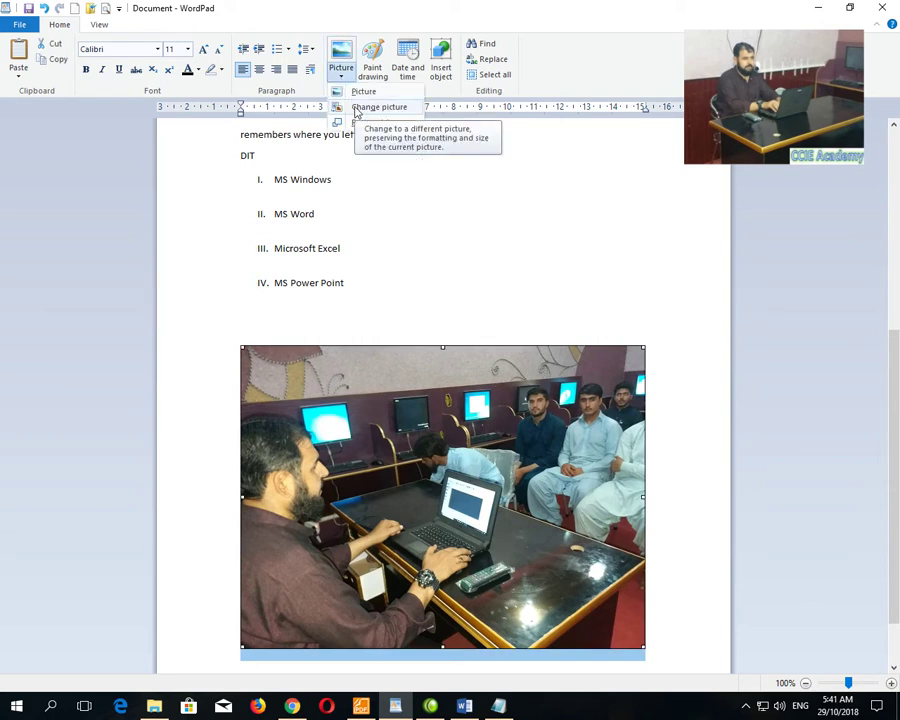
click(354, 106)
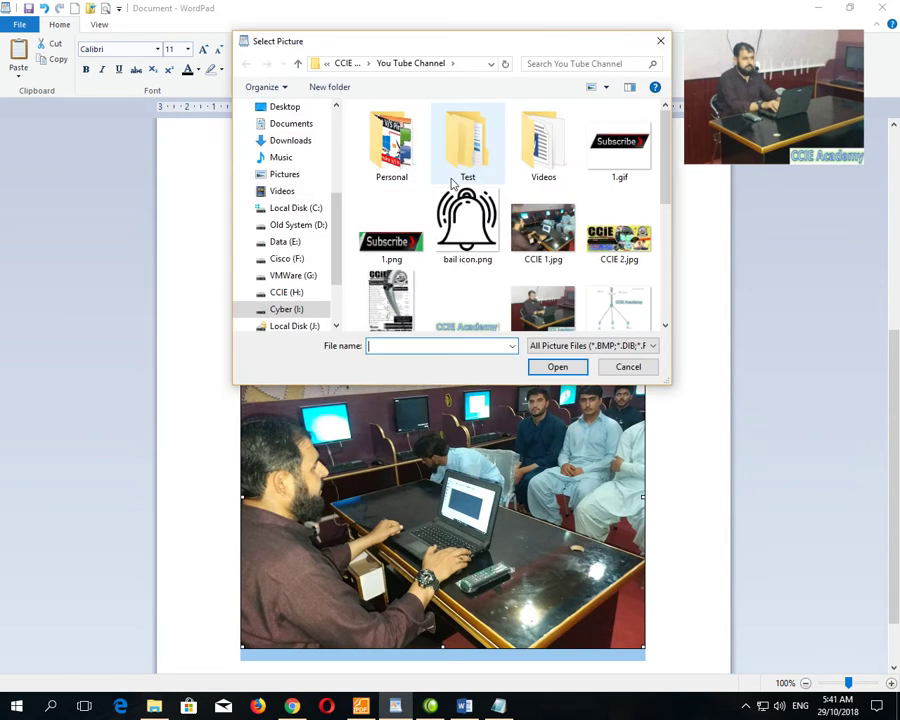
double_click(545, 285)
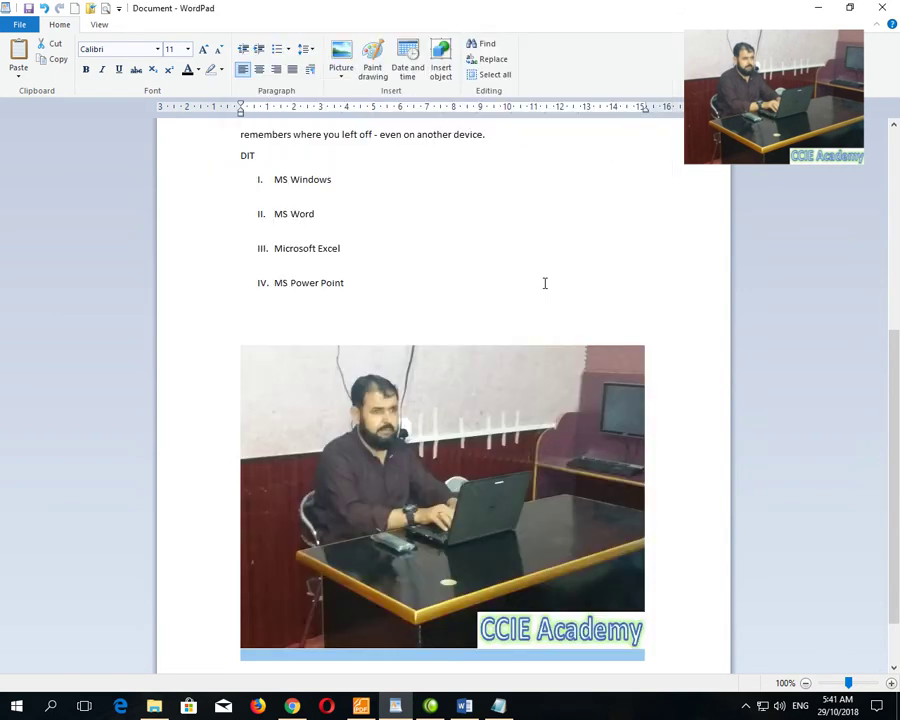
Step: Change the selected picture back to CCIE 1.jpg
click(341, 74)
click(364, 108)
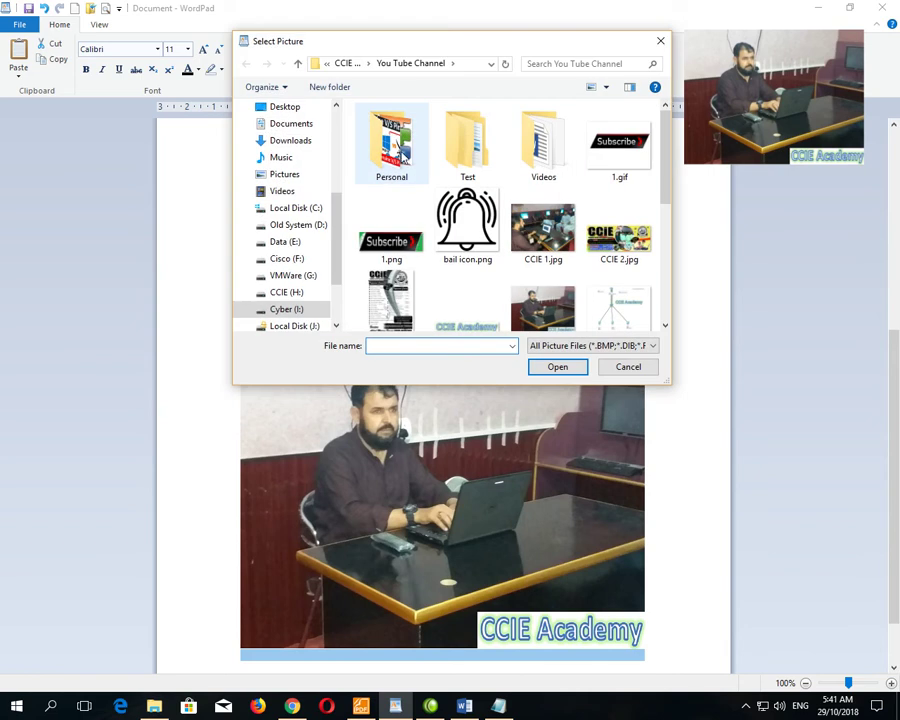
double_click(537, 230)
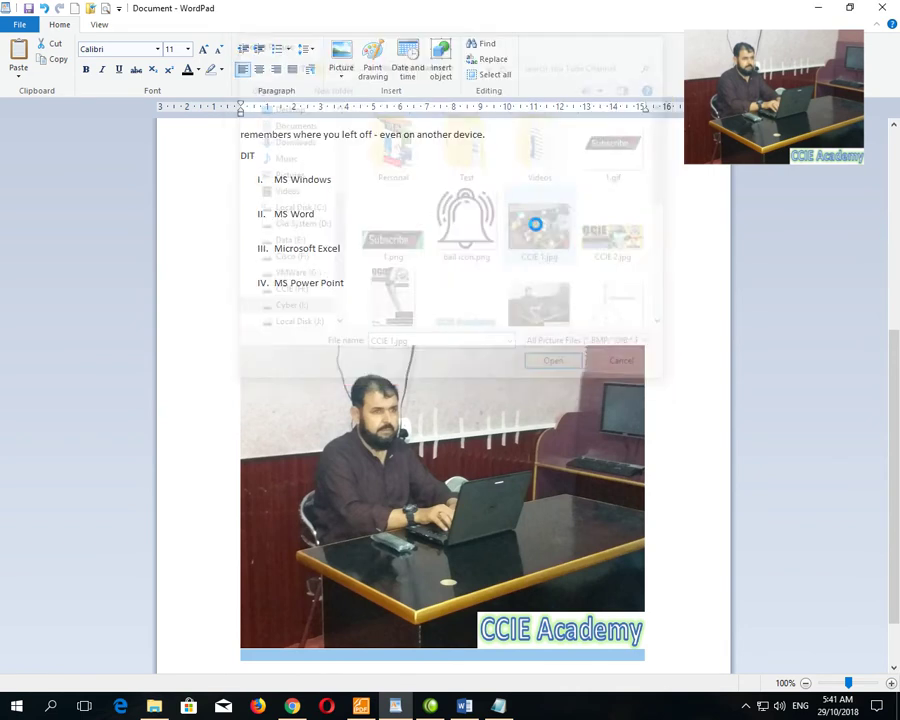
Step: Resize the picture to 10% of its original size with the aspect ratio locked
click(341, 74)
click(367, 122)
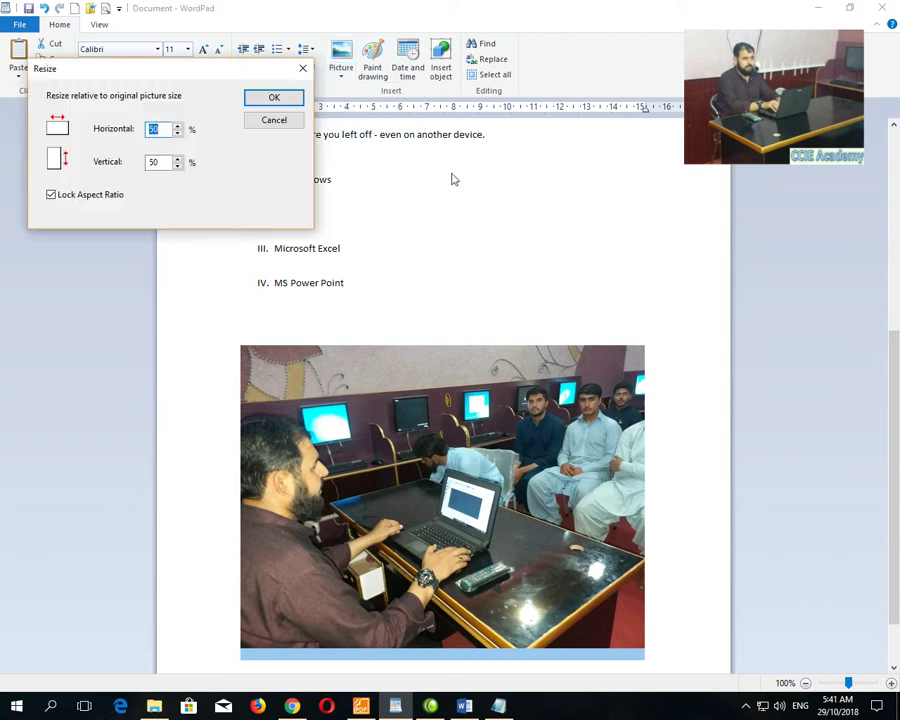
drag(217, 77, 637, 149)
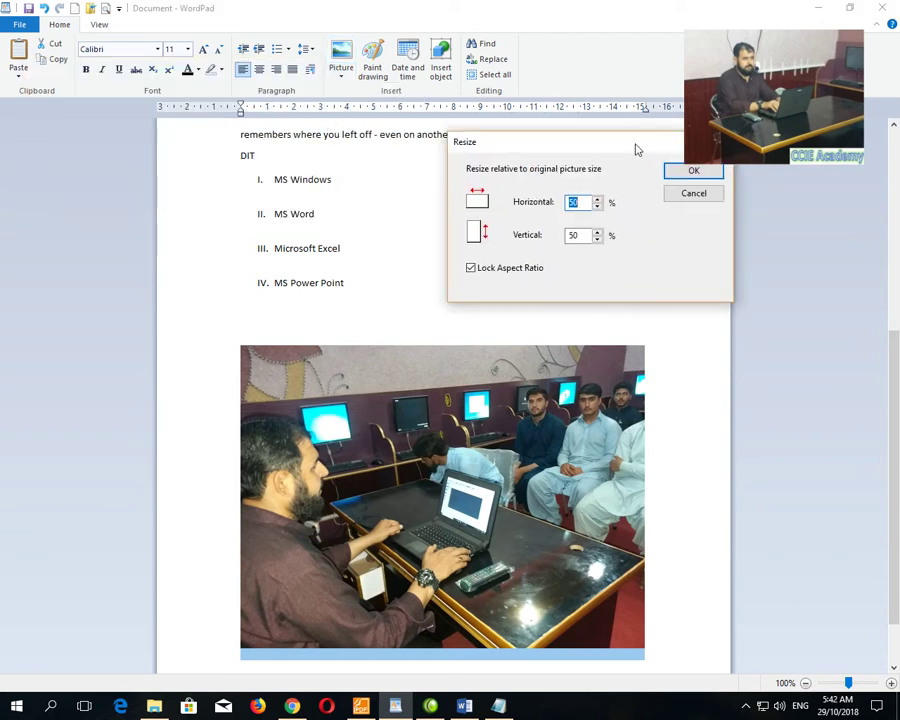
text(10)
key(Return)
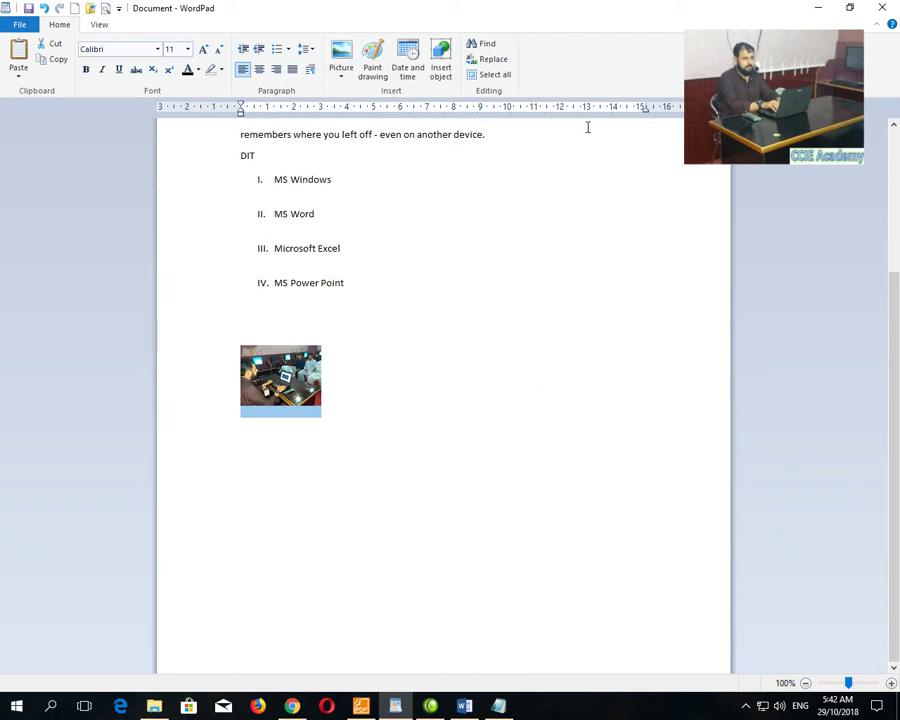
Step: Resize the picture to 60% of its original size, keeping the aspect ratio locked
click(345, 77)
click(370, 120)
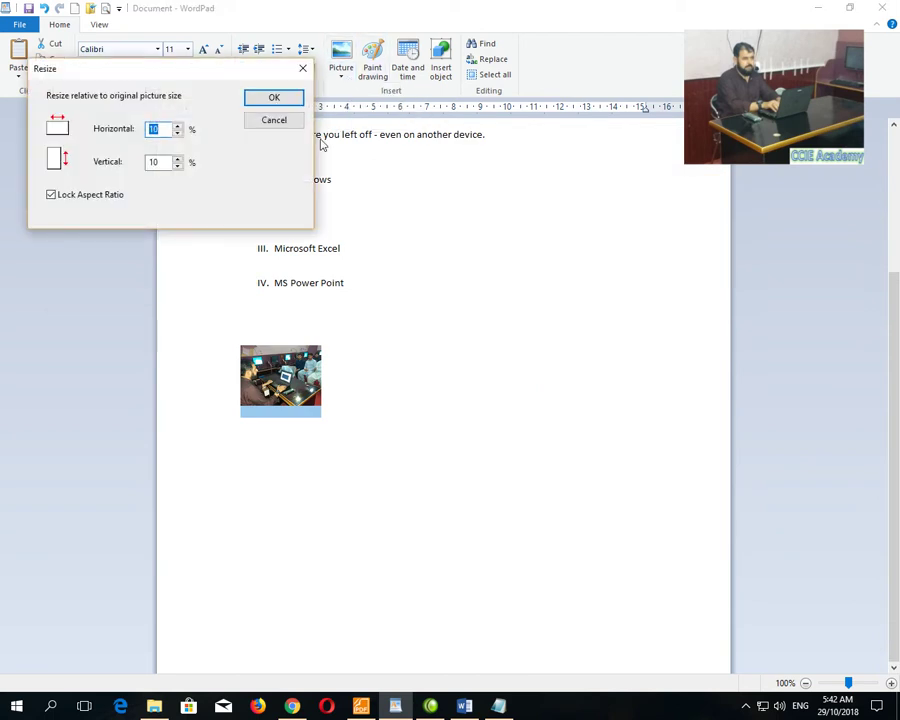
text(60)
key(Return)
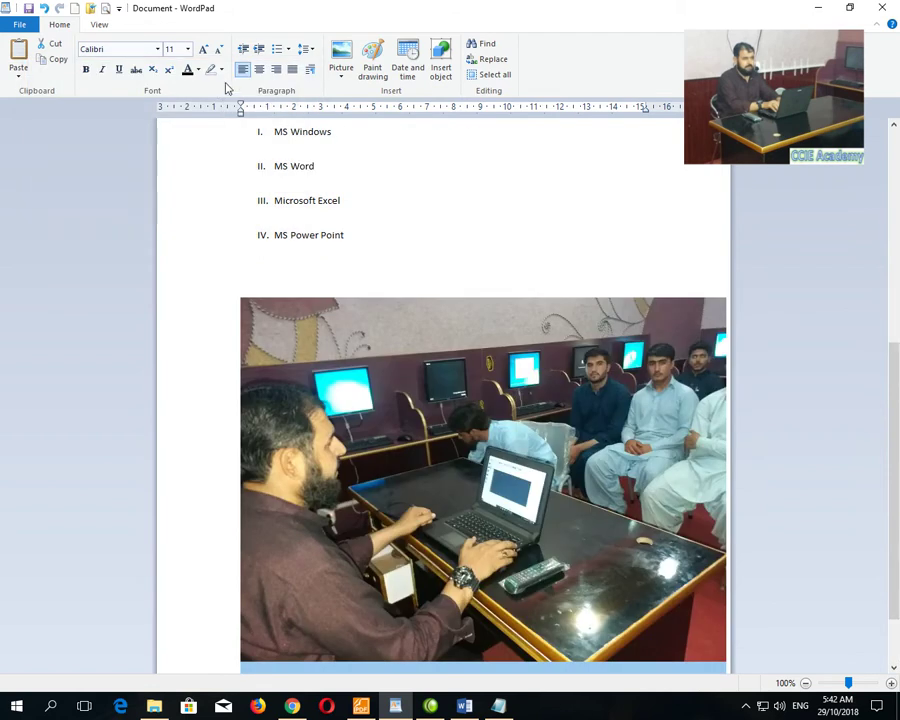
Step: Unlock the picture's aspect ratio and set only its horizontal size to 40%
click(340, 76)
click(374, 122)
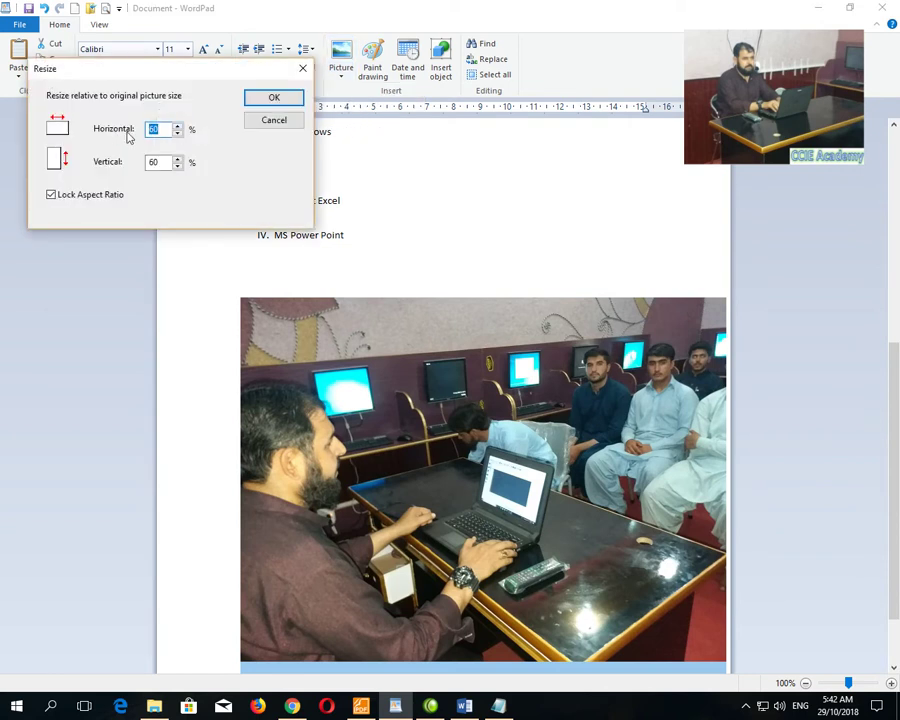
click(74, 197)
drag(160, 129, 122, 134)
text(4)
click(248, 103)
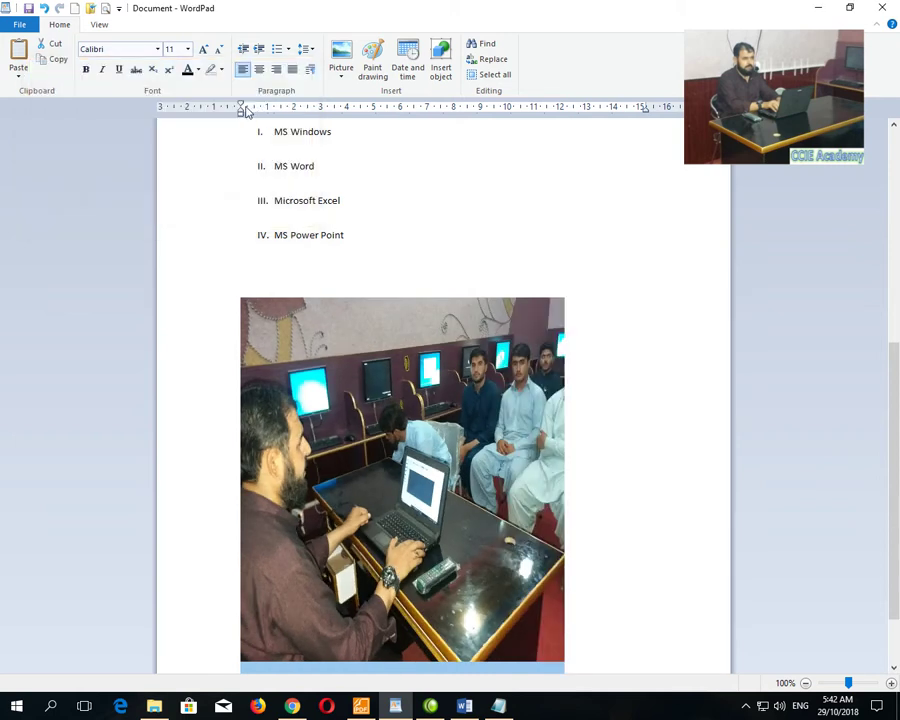
Step: Set the picture's vertical size to 40% with the aspect ratio unlocked
click(338, 76)
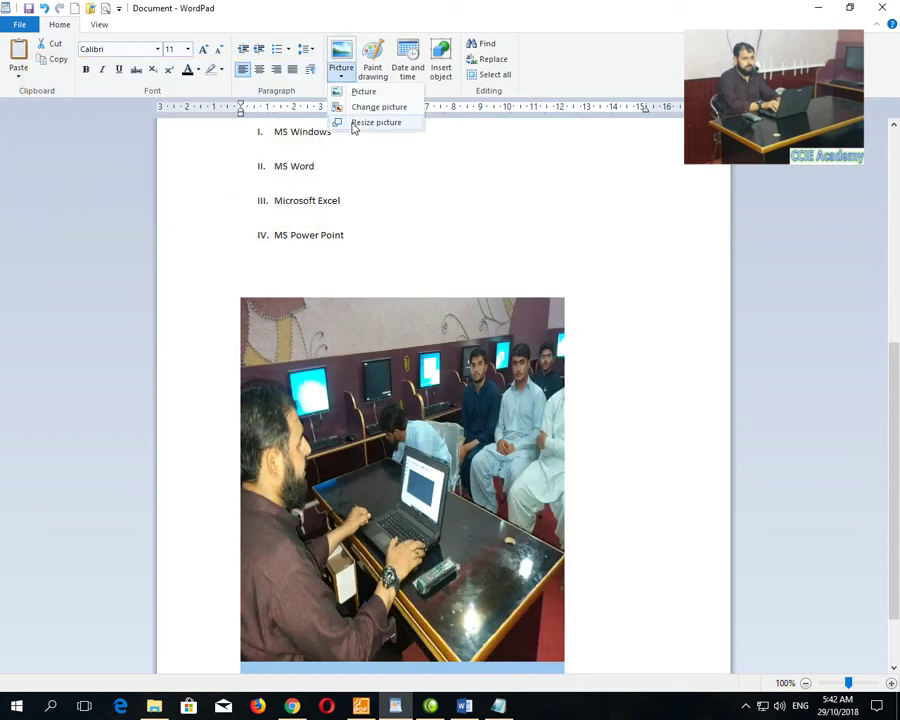
click(353, 123)
click(117, 194)
double_click(155, 162)
text(40)
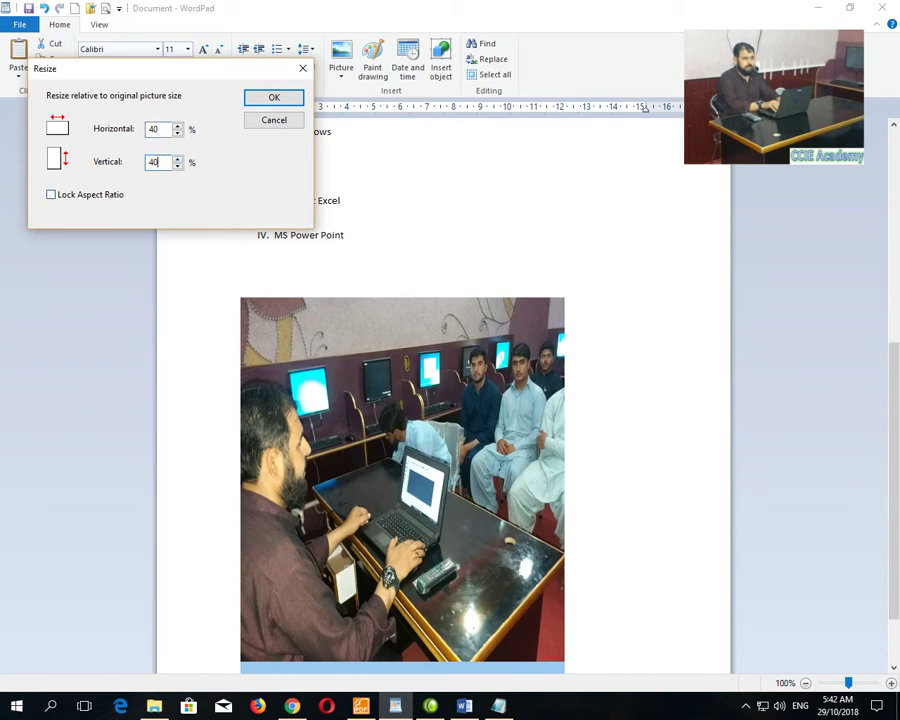
key(Return)
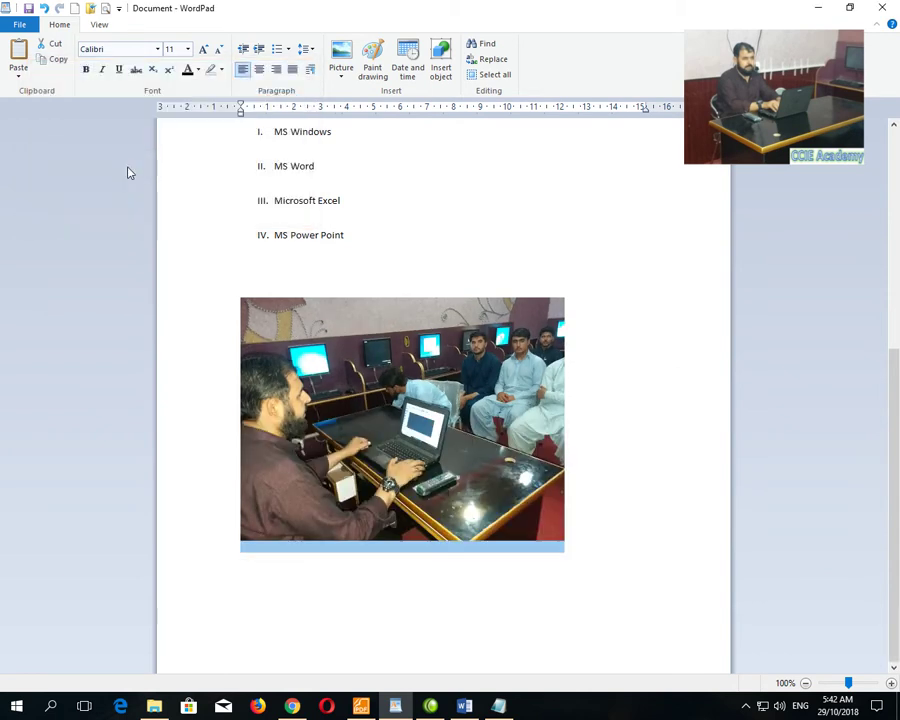
Step: Deselect the picture and add an empty line after the "Reading is easier" paragraph, above DIT
click(407, 206)
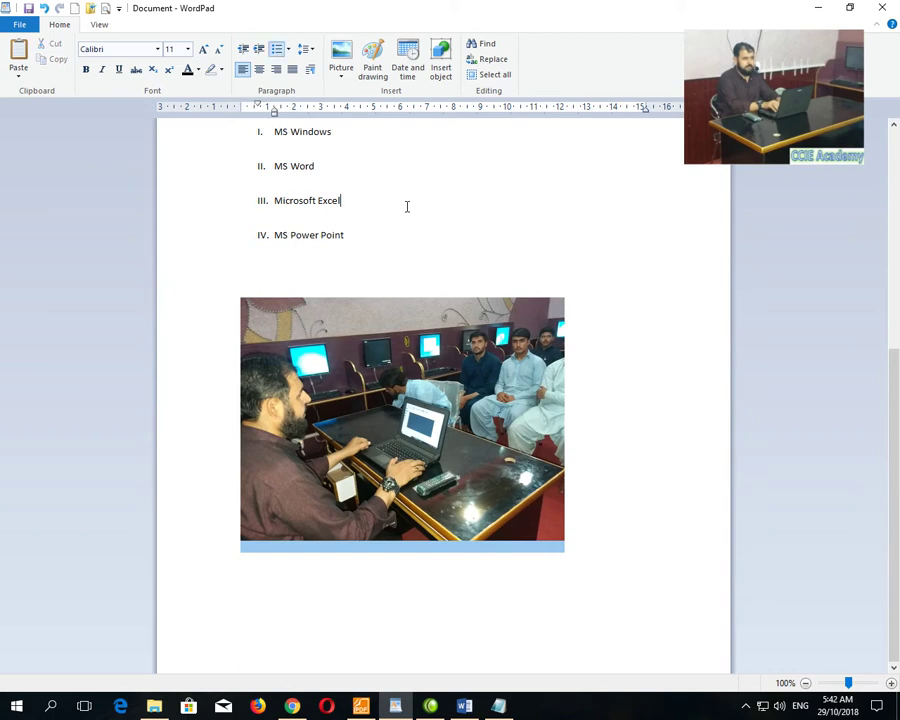
scroll(407, 206, up, 10)
scroll(407, 206, down, 9)
scroll(407, 206, up, 9)
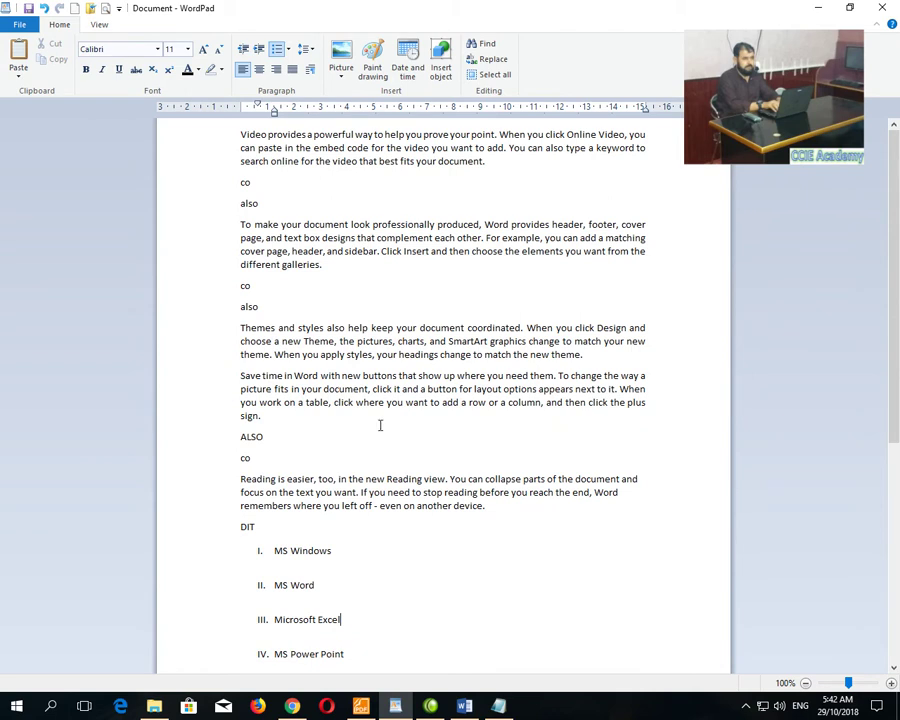
click(503, 508)
key(Return)
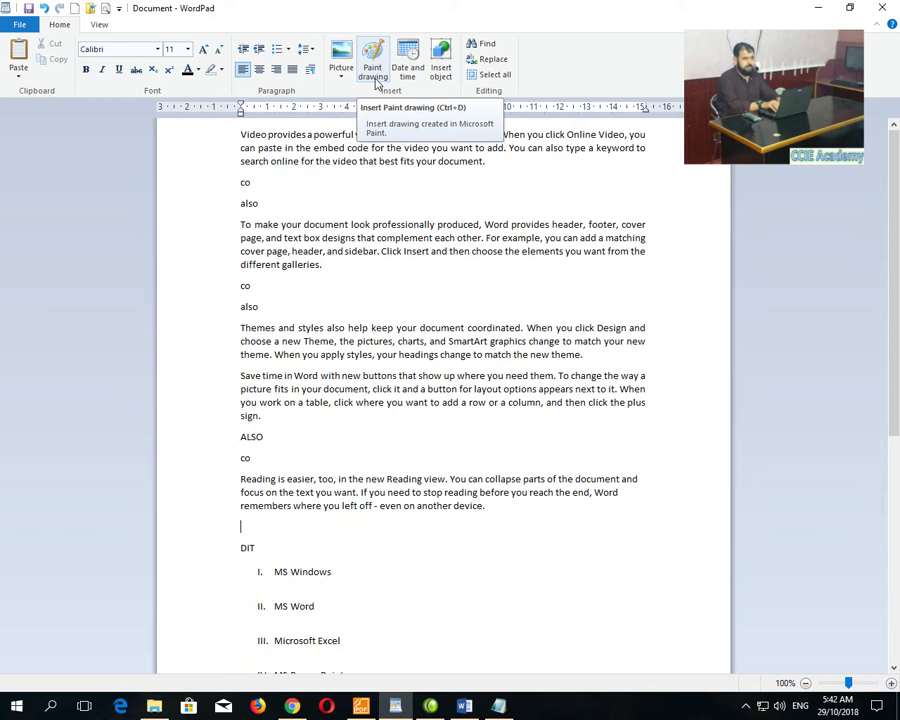
Step: Insert a Paint drawing on the empty line and enlarge its canvas to about 194 × 191 px
click(376, 78)
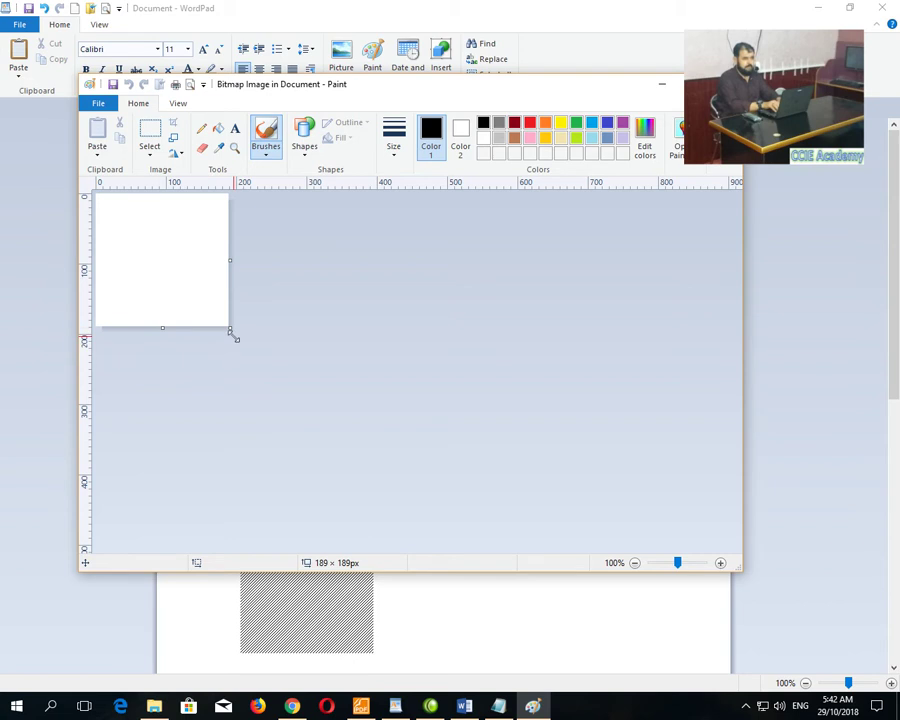
mouse_move(231, 331)
mouse_down()
mouse_move(277, 370)
mouse_move(228, 326)
mouse_move(234, 331)
mouse_up()
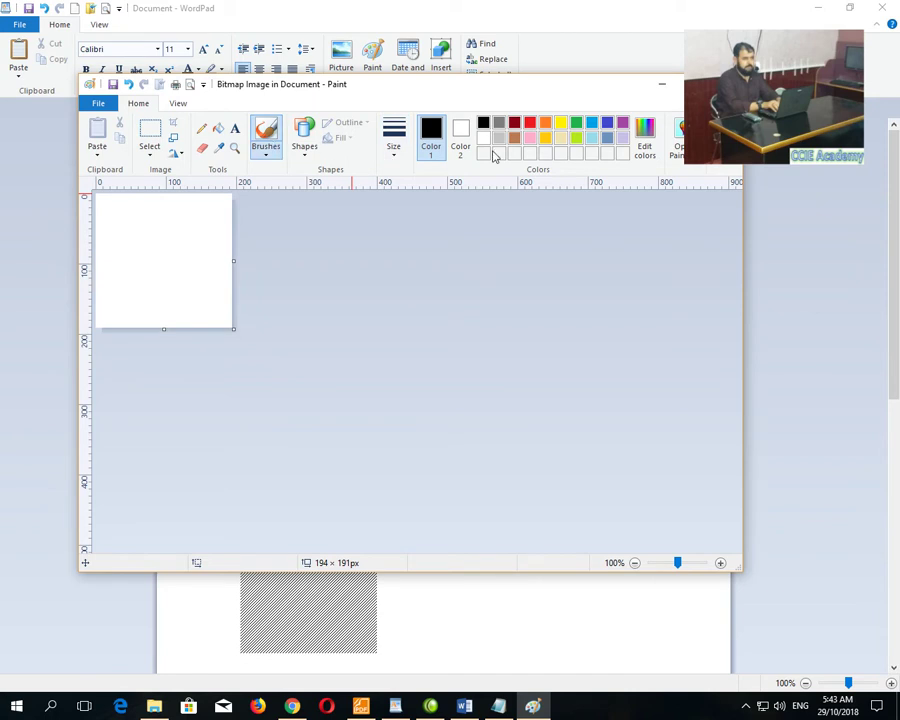
Step: Brush a small blue letter C and an orange letter C beside it on the Paint canvas
click(530, 122)
click(607, 122)
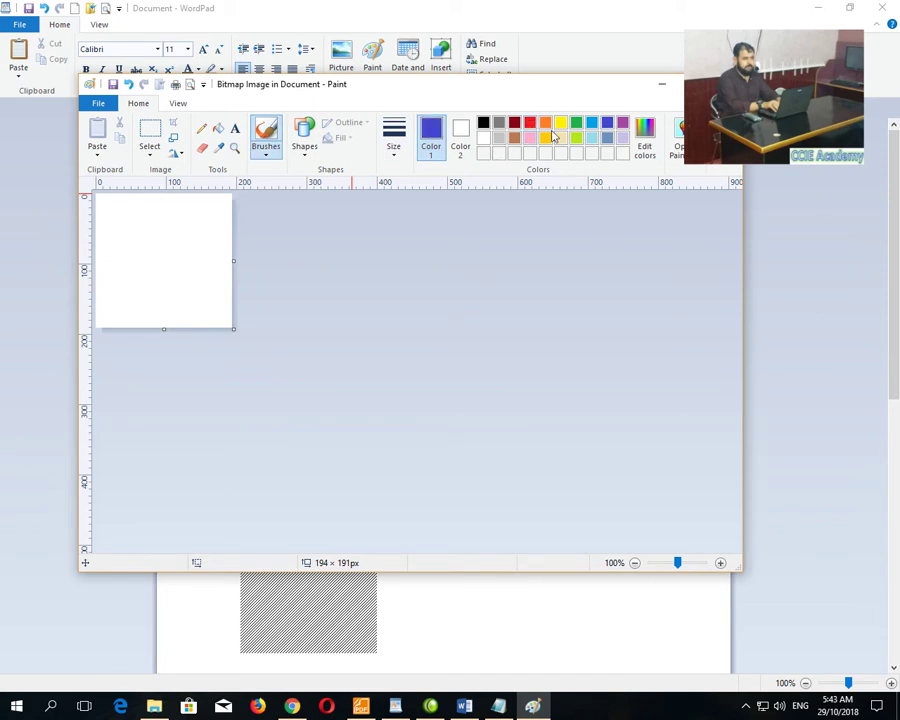
mouse_move(134, 236)
mouse_down()
mouse_move(122, 240)
mouse_move(136, 247)
mouse_up()
click(545, 122)
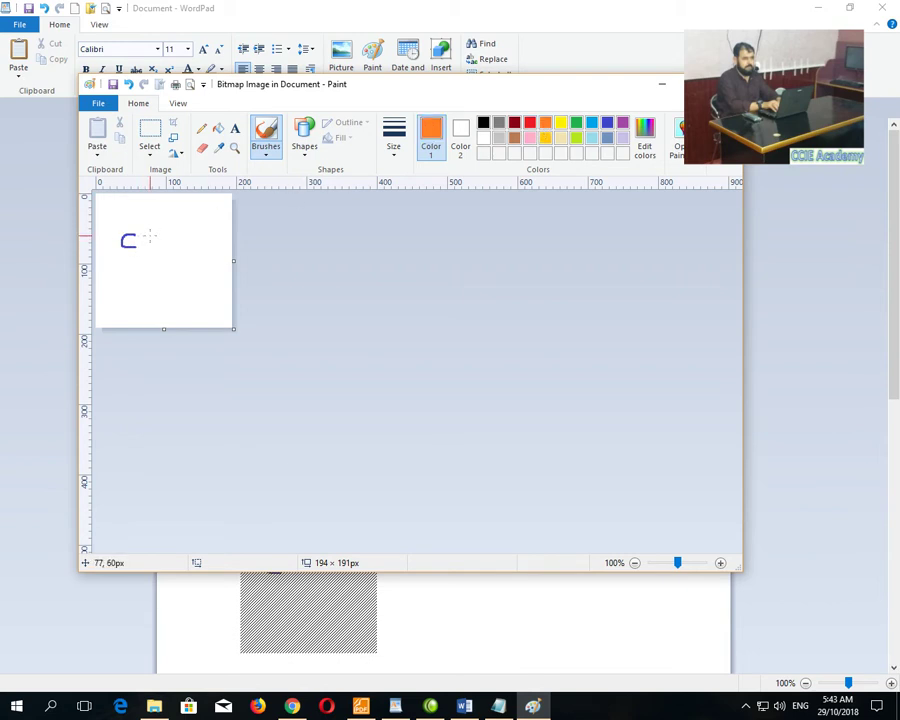
mouse_move(149, 235)
mouse_down()
mouse_move(145, 246)
mouse_move(159, 249)
mouse_up()
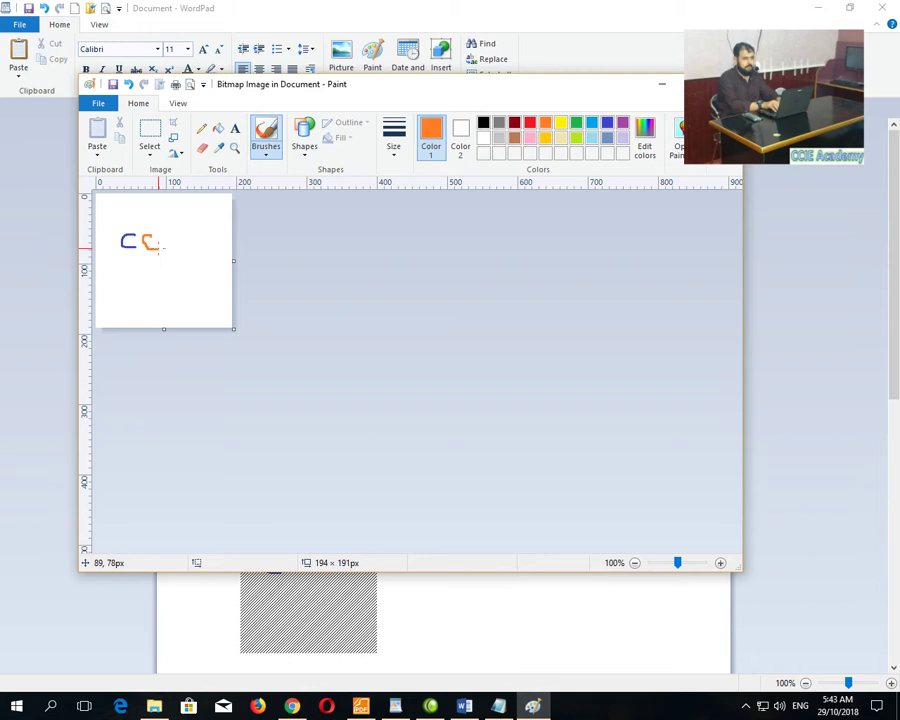
Step: Brush a purple i and a pink E after the two Cs, and return to the WordPad document
click(606, 123)
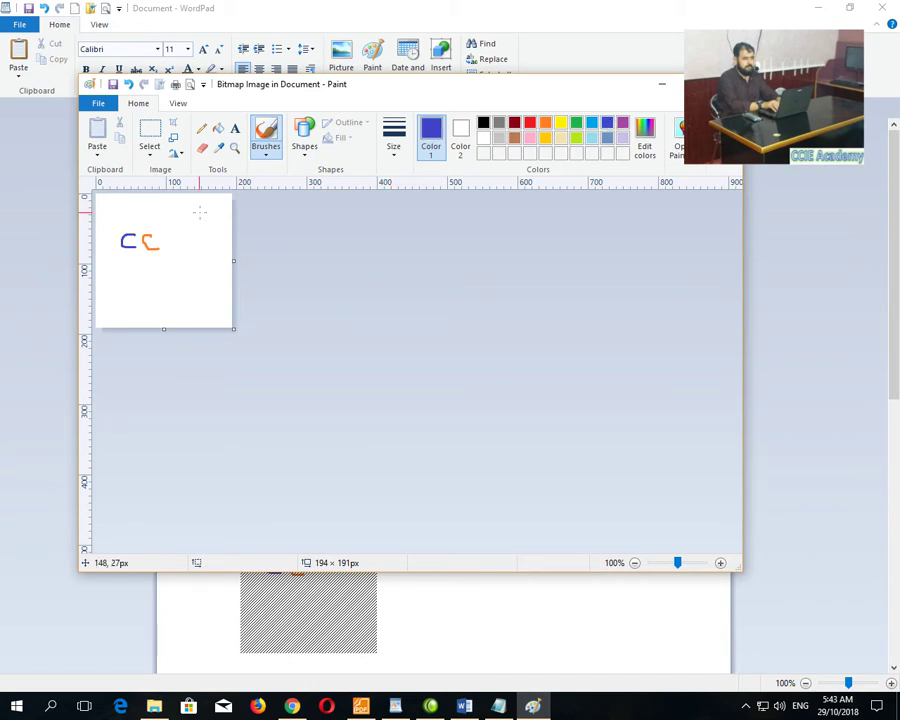
click(622, 122)
drag(170, 237, 175, 252)
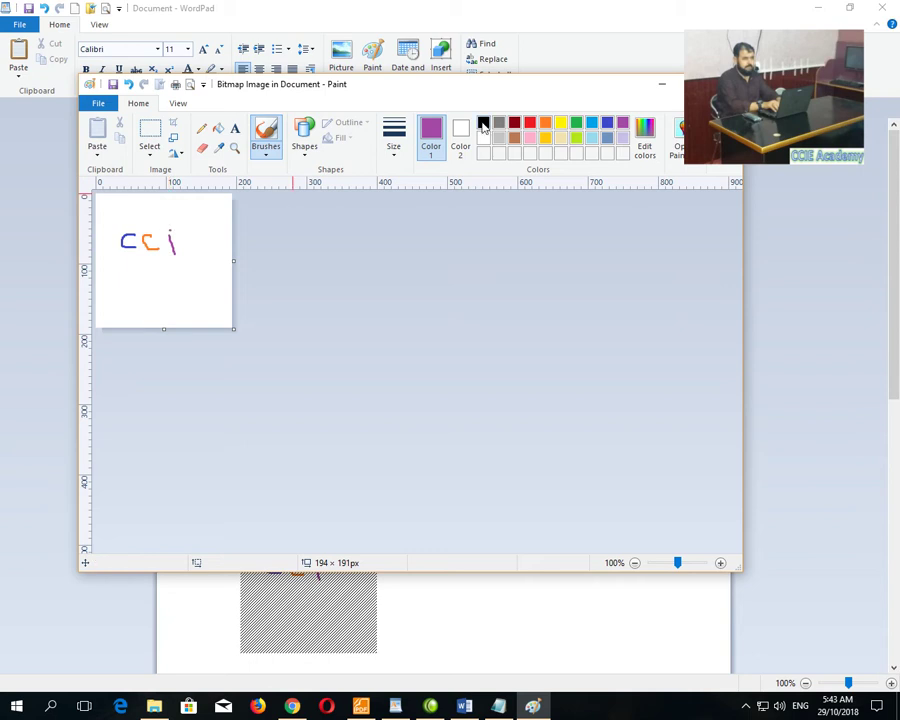
click(514, 137)
click(530, 137)
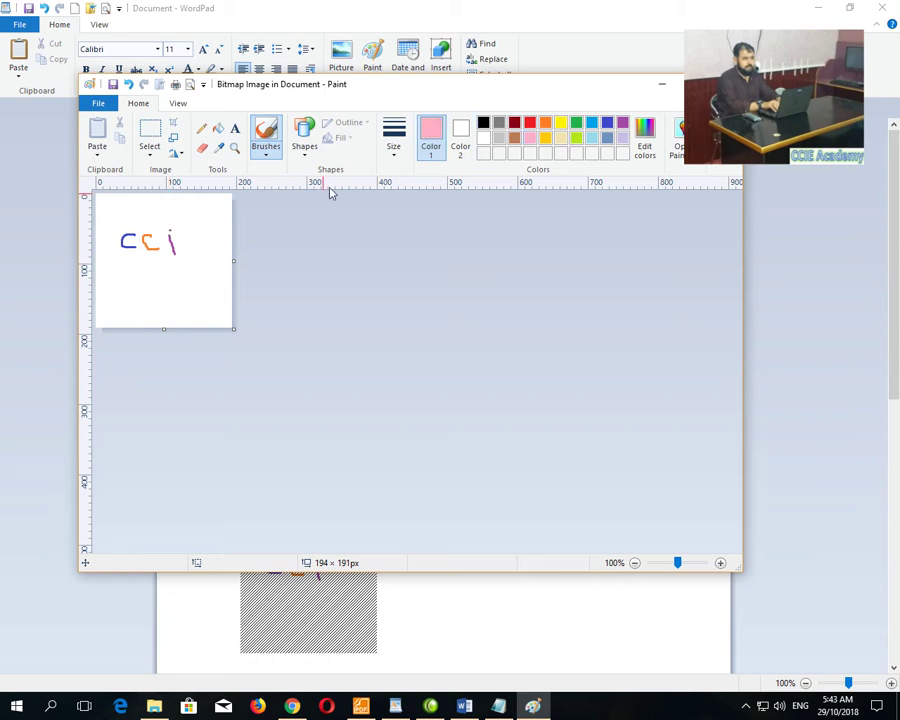
mouse_move(189, 236)
mouse_down()
mouse_move(211, 254)
mouse_move(189, 236)
mouse_move(201, 237)
mouse_move(195, 243)
mouse_up()
click(376, 642)
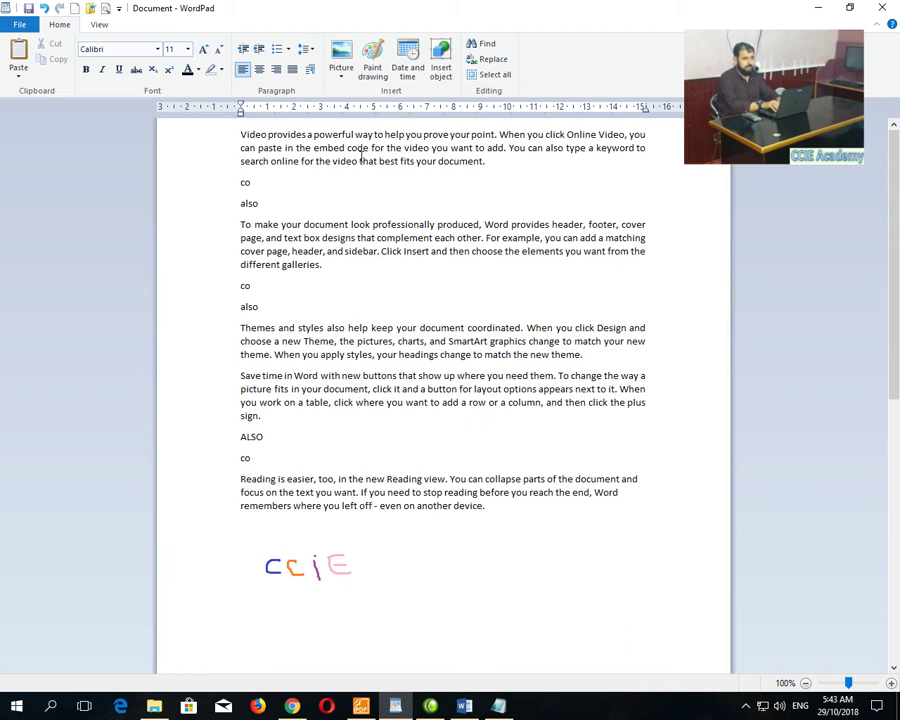
Step: Add an empty line above the "Video provides" paragraph and insert the date there in the 29/10/2018 format
click(372, 261)
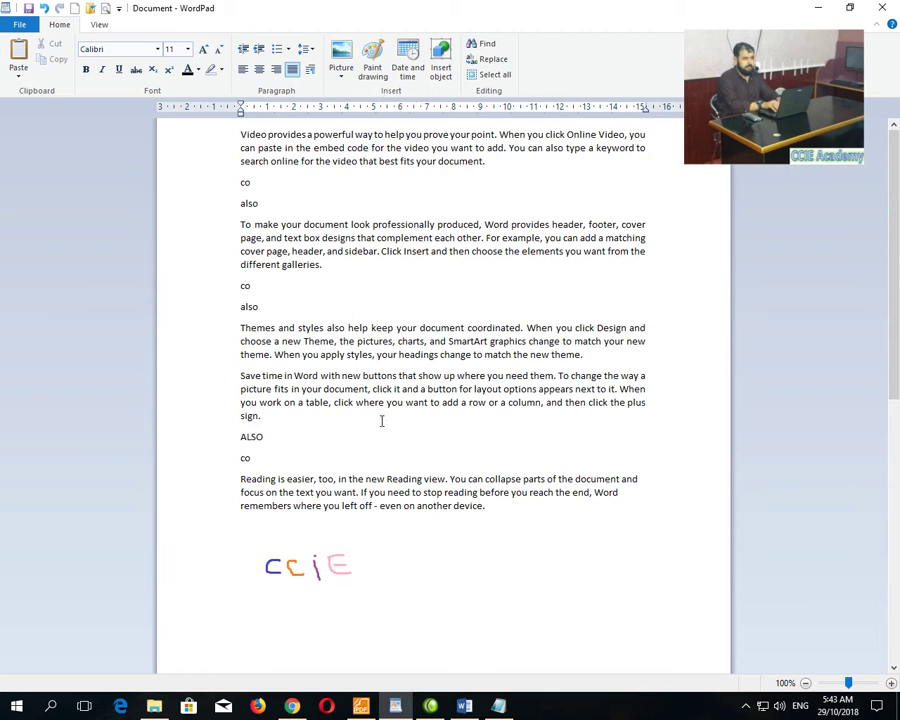
click(236, 137)
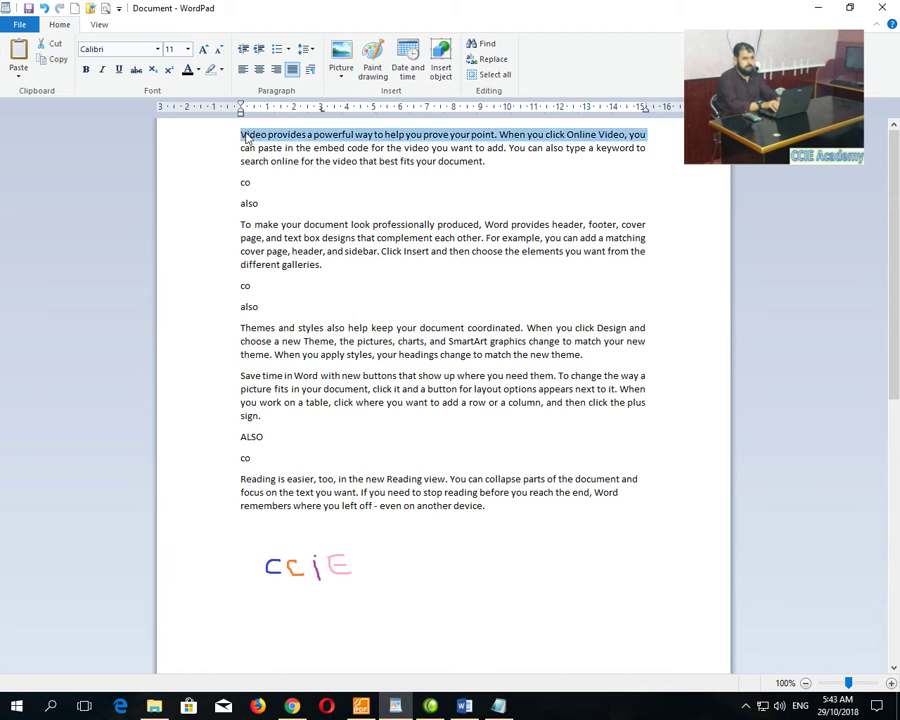
click(241, 135)
key(Return)
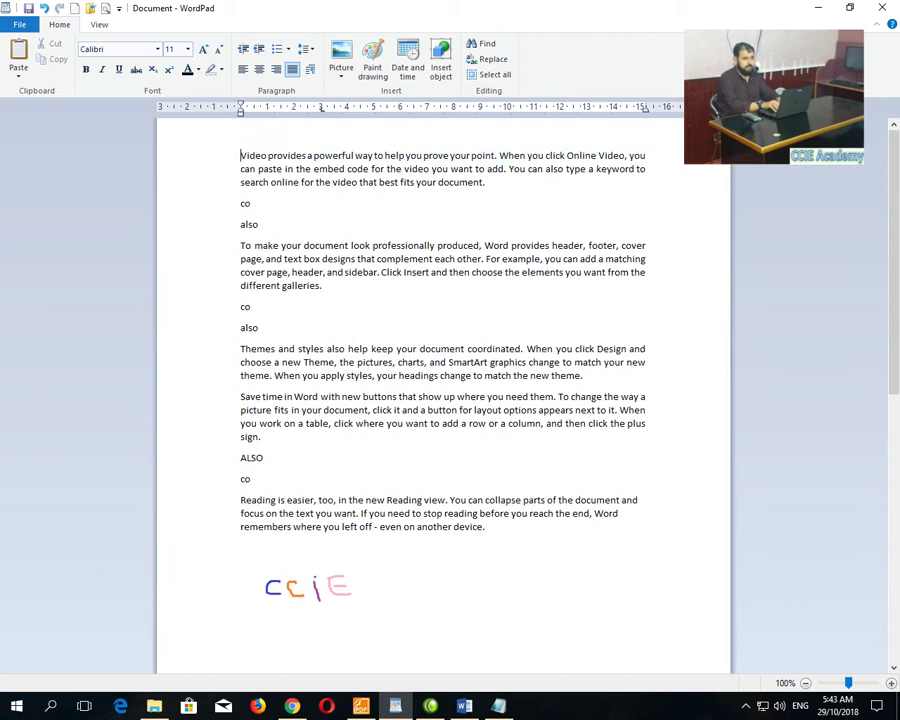
click(407, 66)
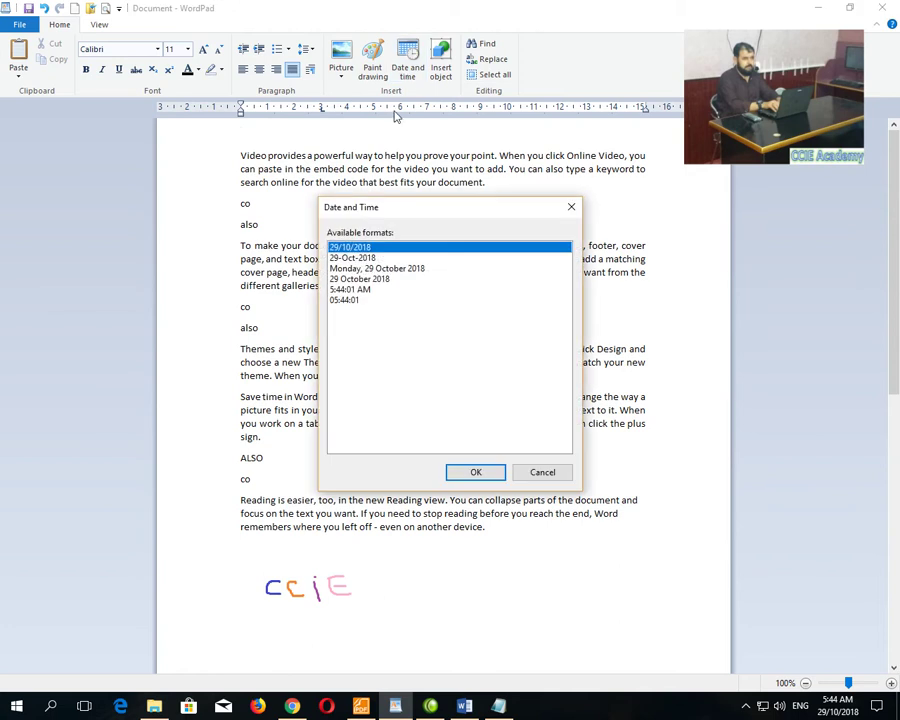
click(467, 471)
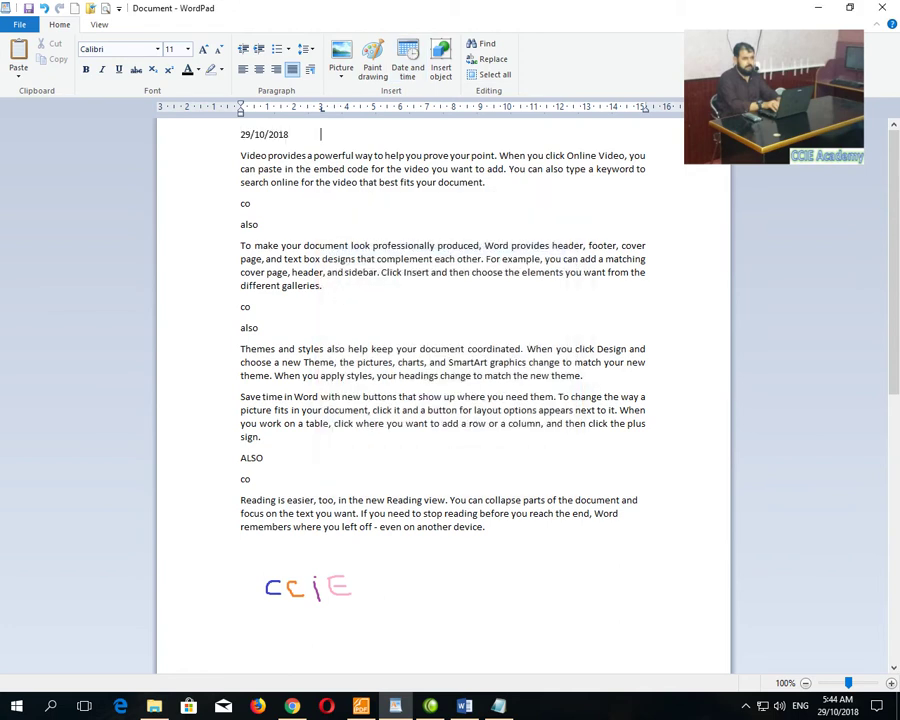
Step: Insert the current time after the date, using the 5:44:07 AM format
click(407, 64)
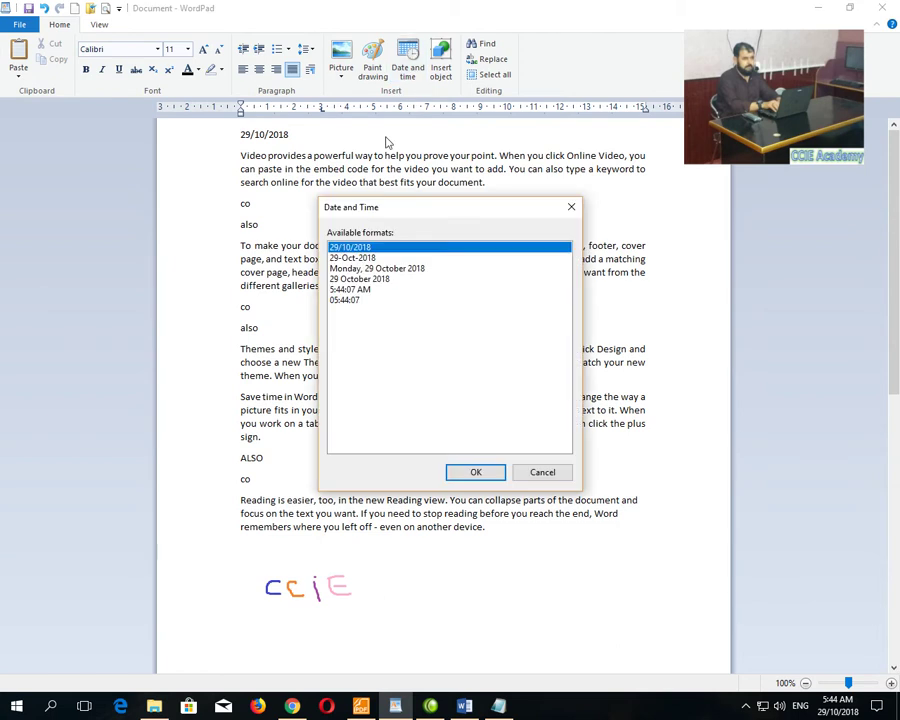
click(366, 290)
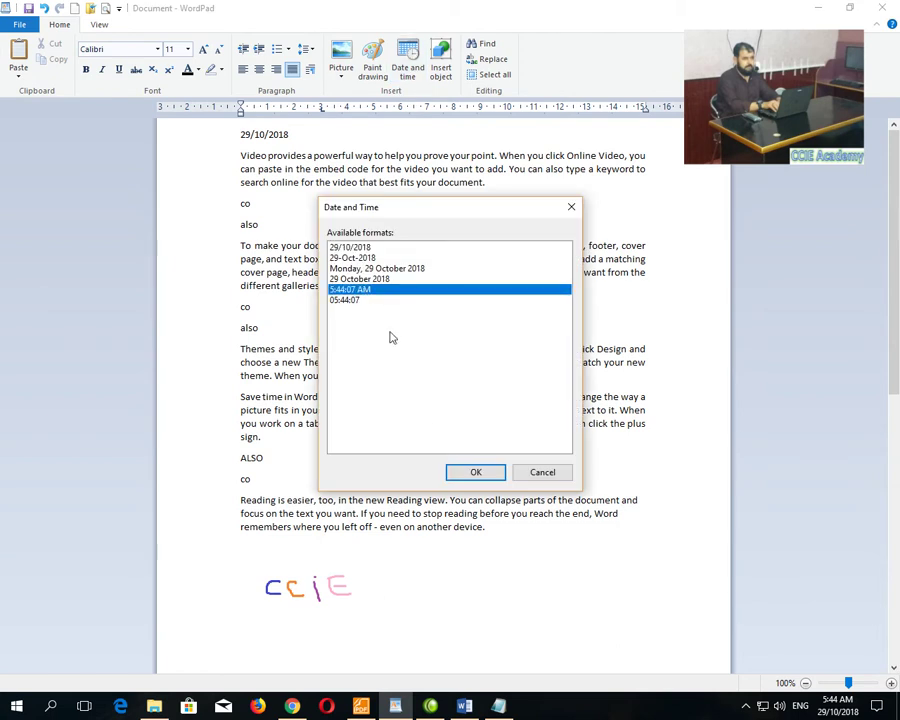
click(474, 472)
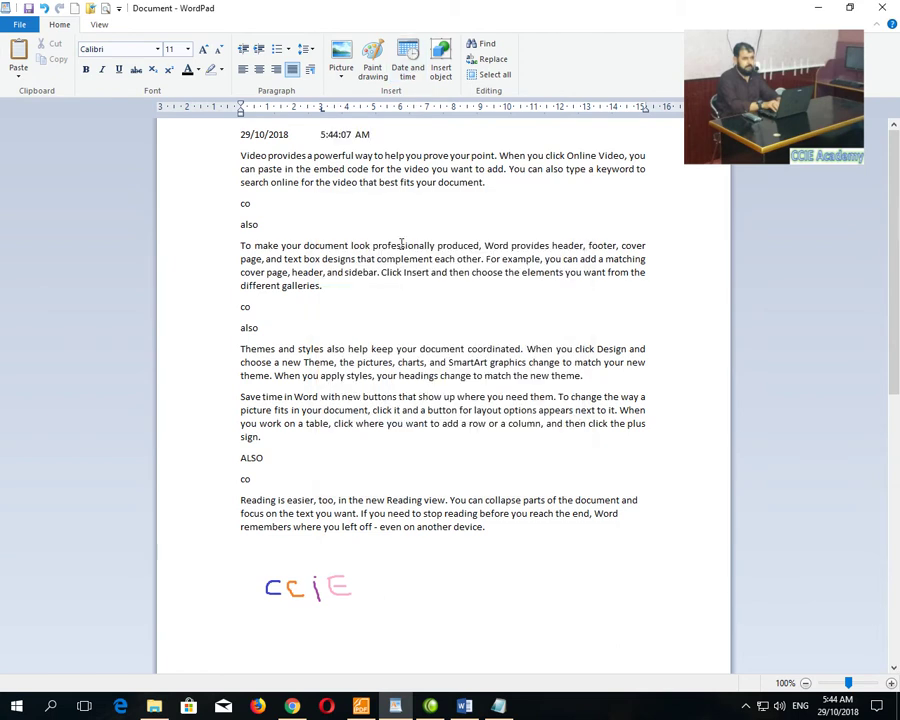
Step: Insert a new Microsoft Excel 97-2003 Worksheet object at the end of the document, below the picture
key(ctrl+End)
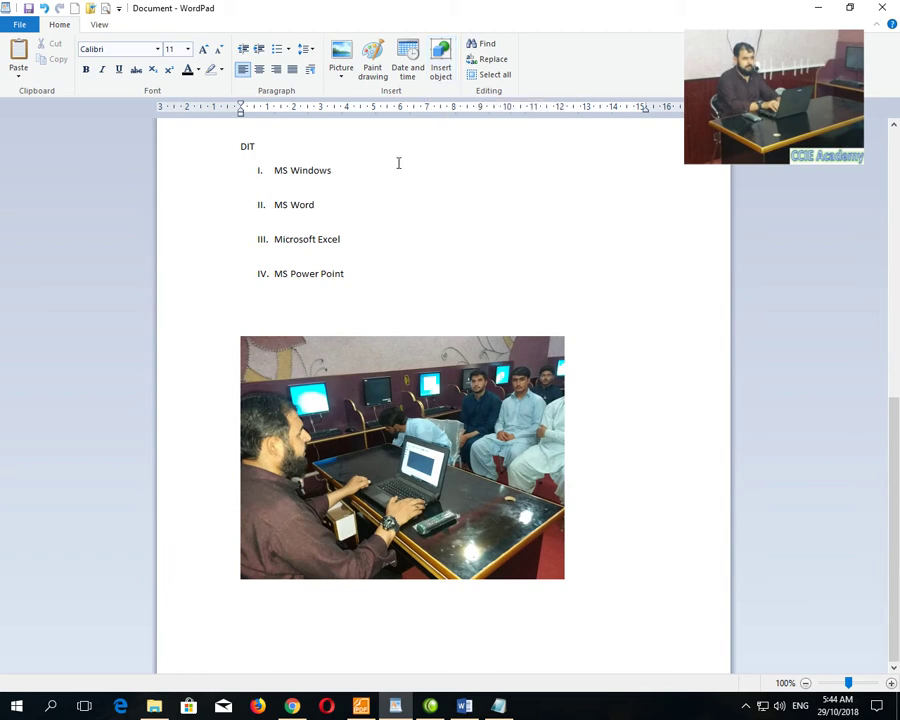
click(440, 70)
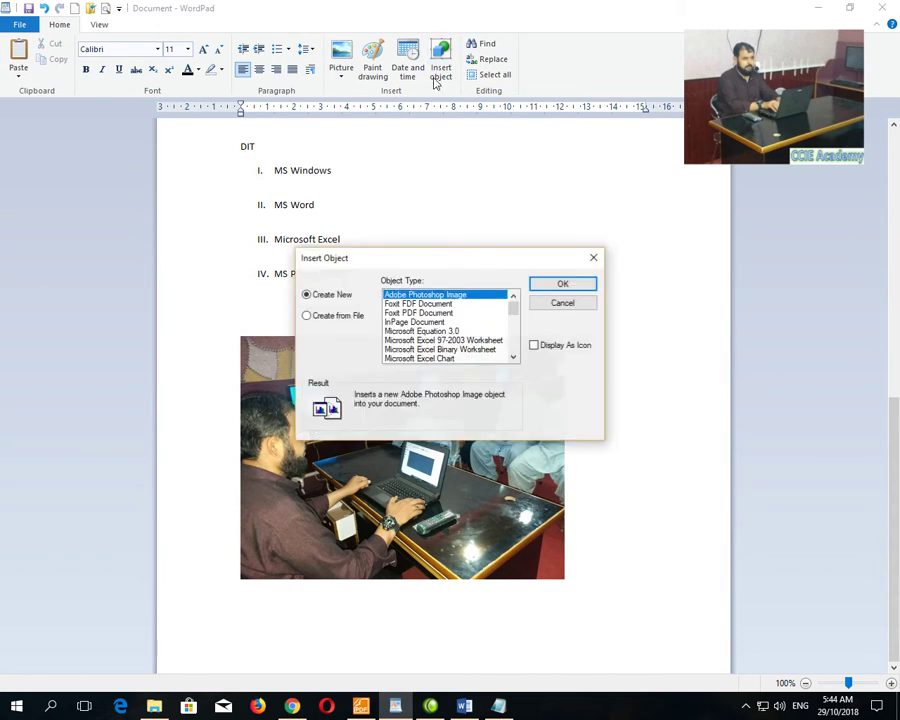
click(455, 341)
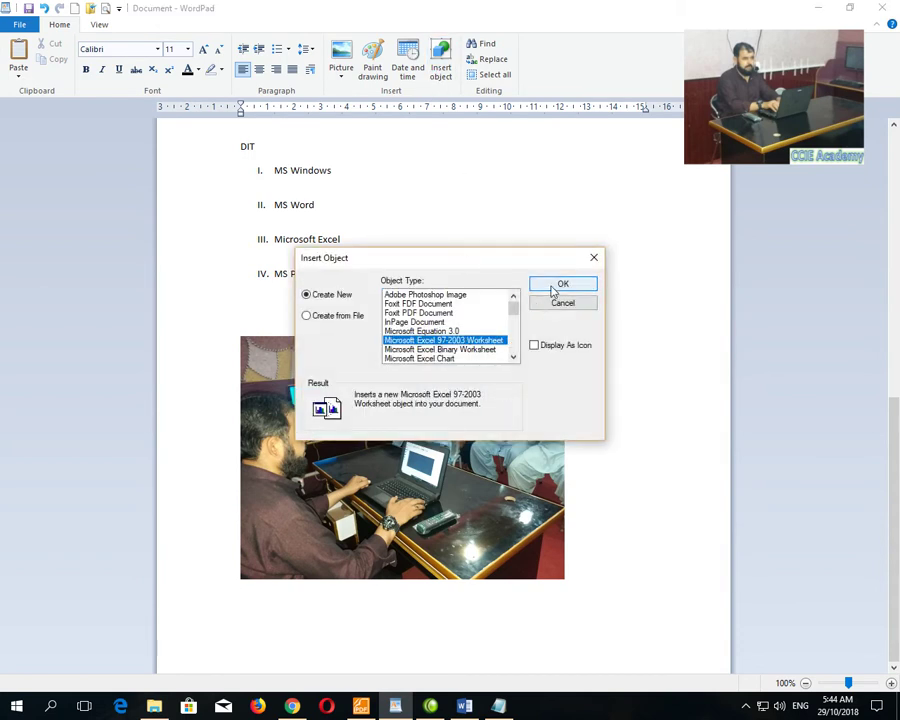
scroll(468, 322, down, 7)
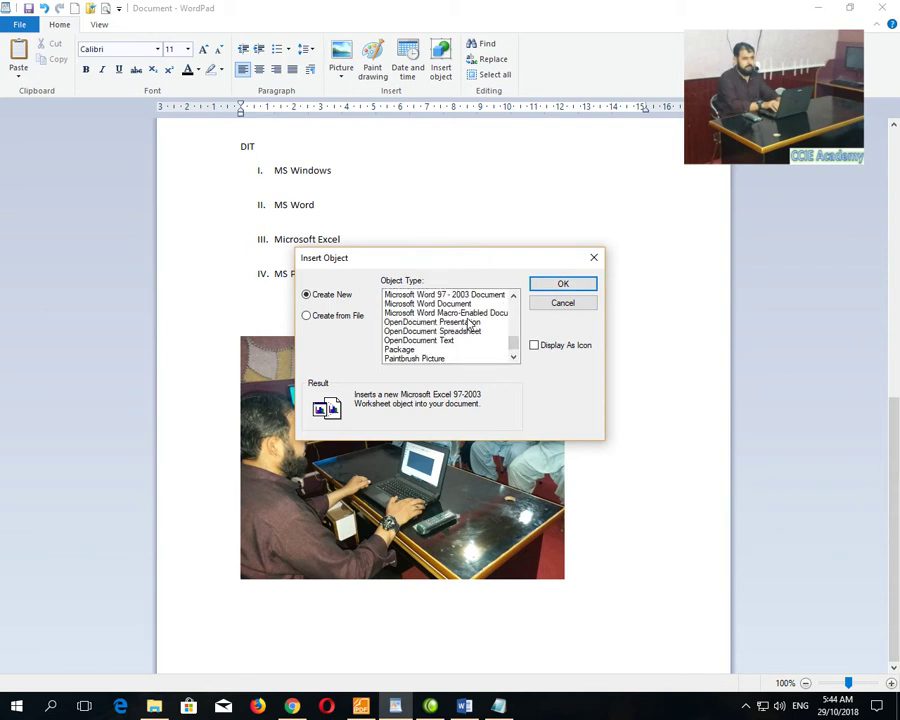
scroll(468, 322, up, 3)
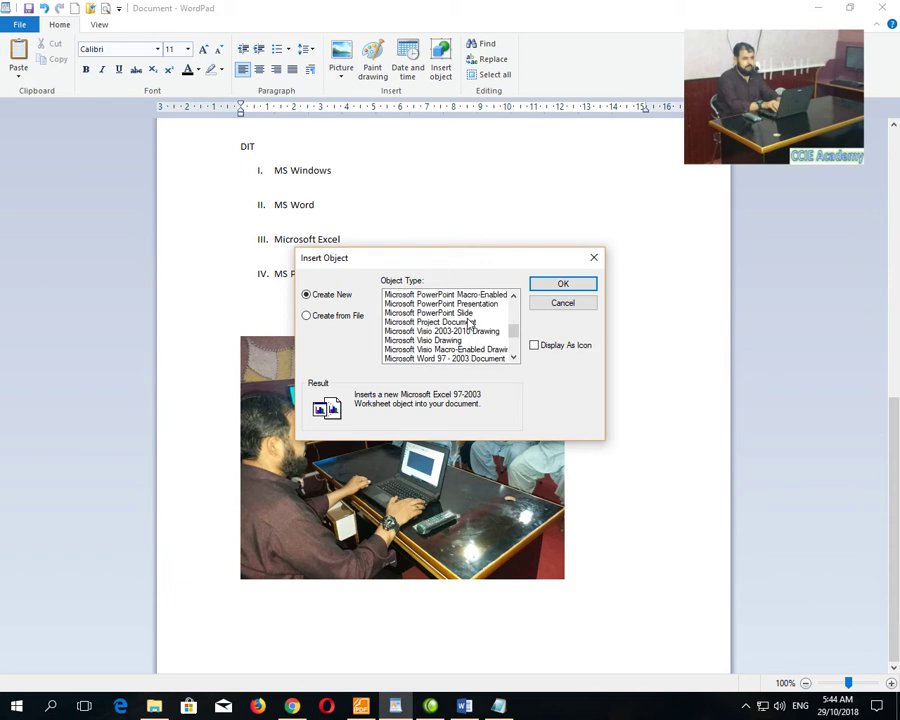
scroll(468, 322, up, 5)
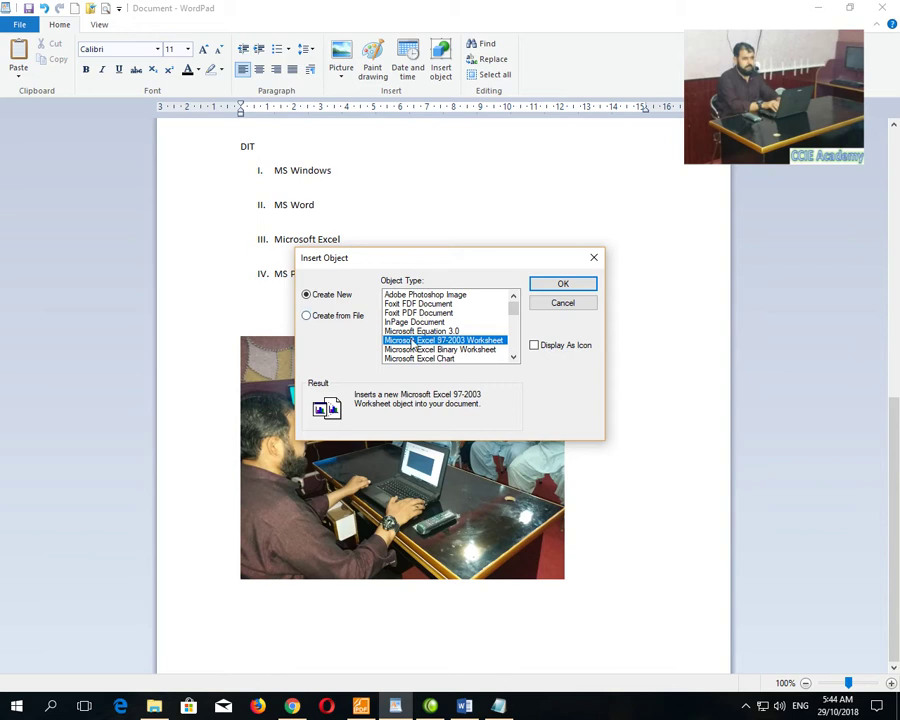
click(562, 286)
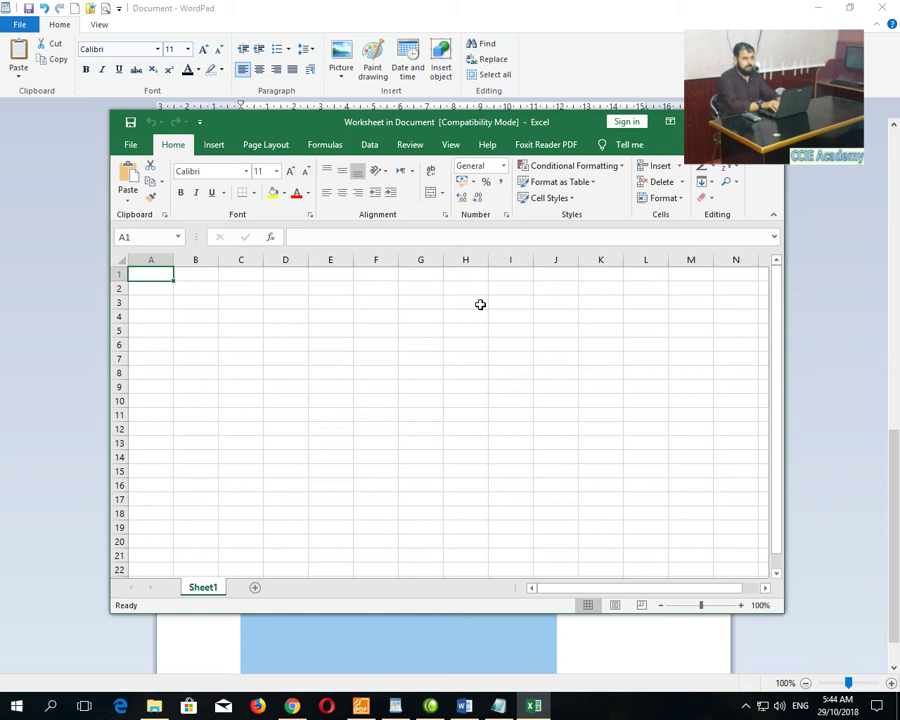
Step: Enter 100, 1000, 1000 and 2000 in cells A1 to A4 of the embedded worksheet
text(100)
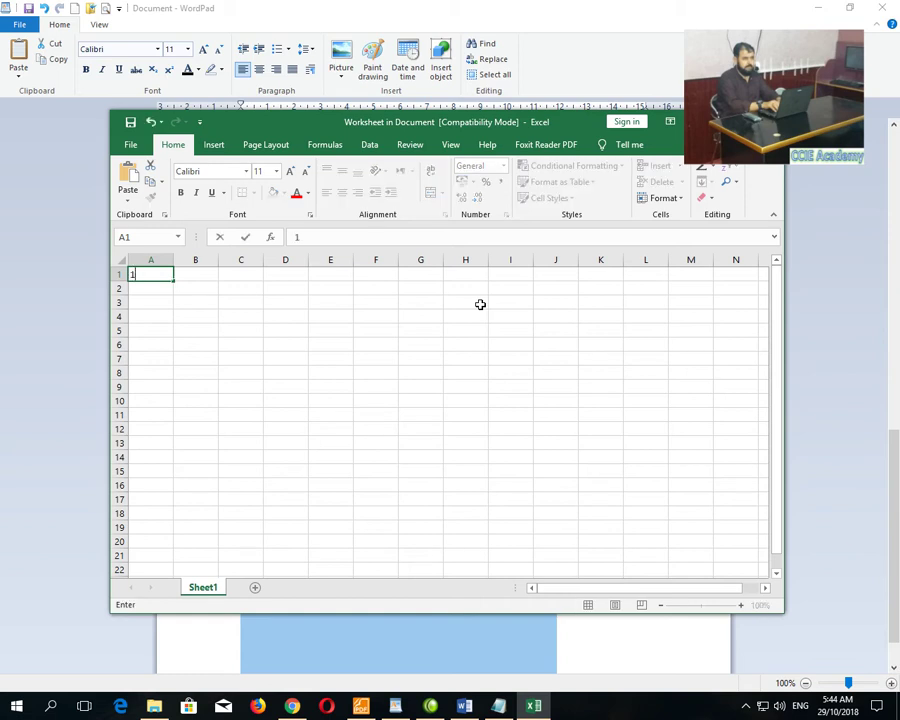
key(Return)
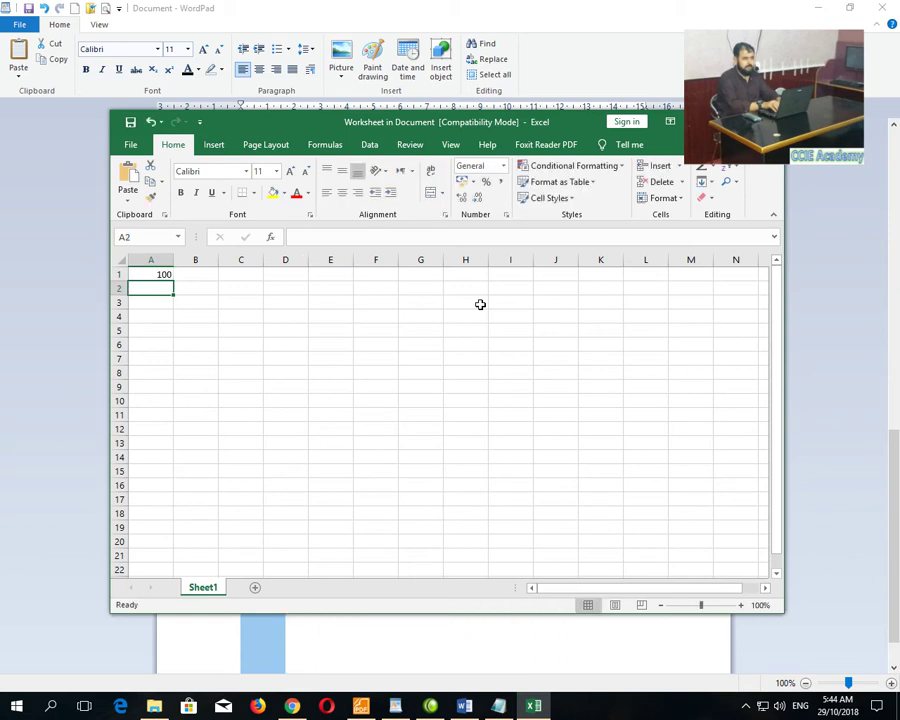
text(1000)
key(Return)
text(1000)
key(Return)
text(2000)
key(Return)
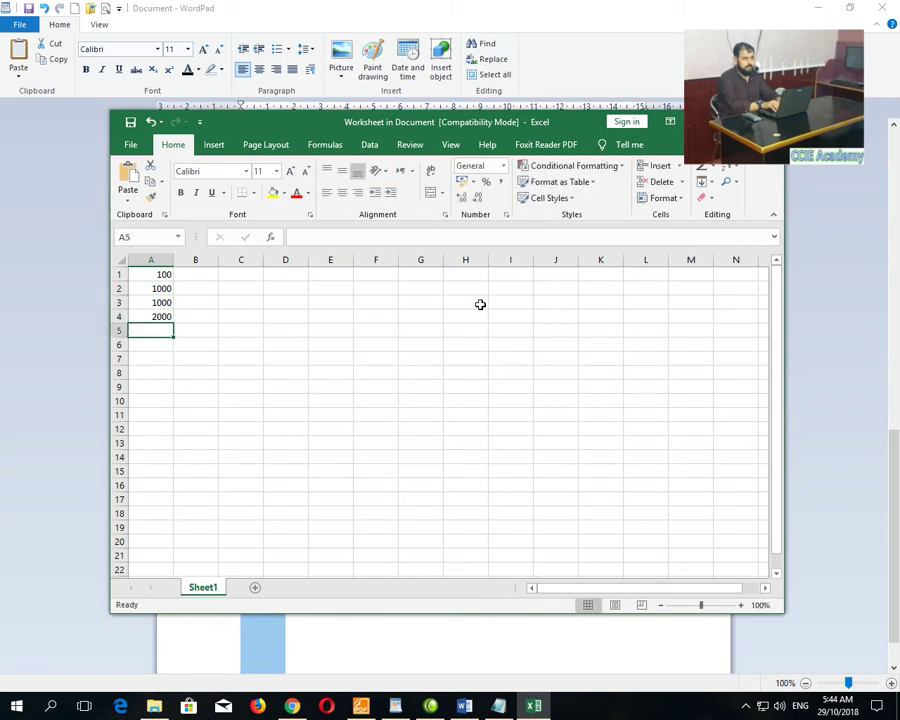
Step: Sum A1:A4 in cell A5, then close the worksheet and return to the WordPad document
key(alt+equal)
key(Return)
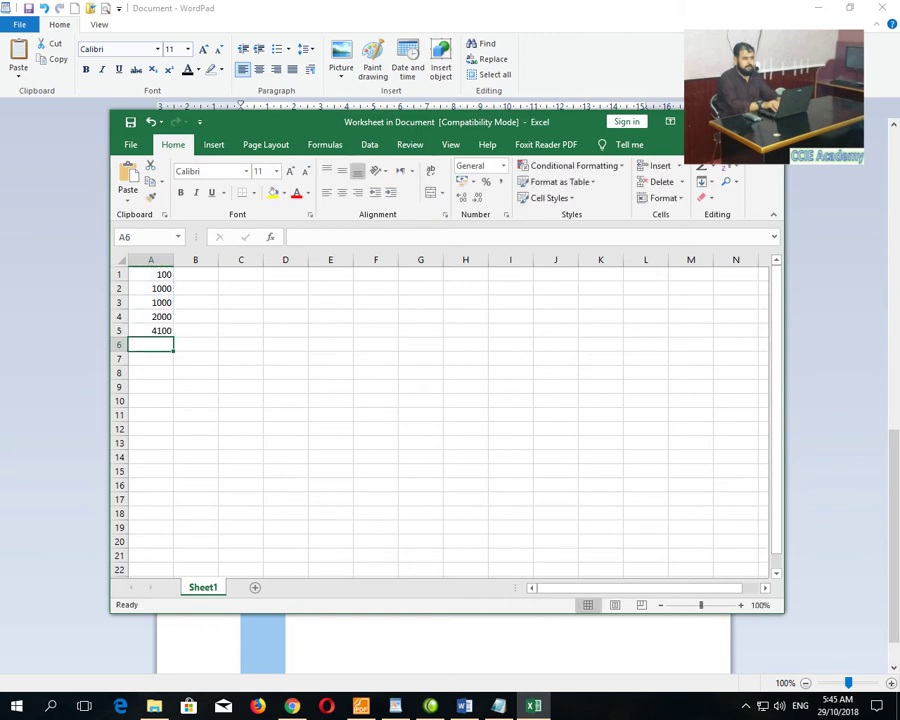
click(768, 122)
click(490, 520)
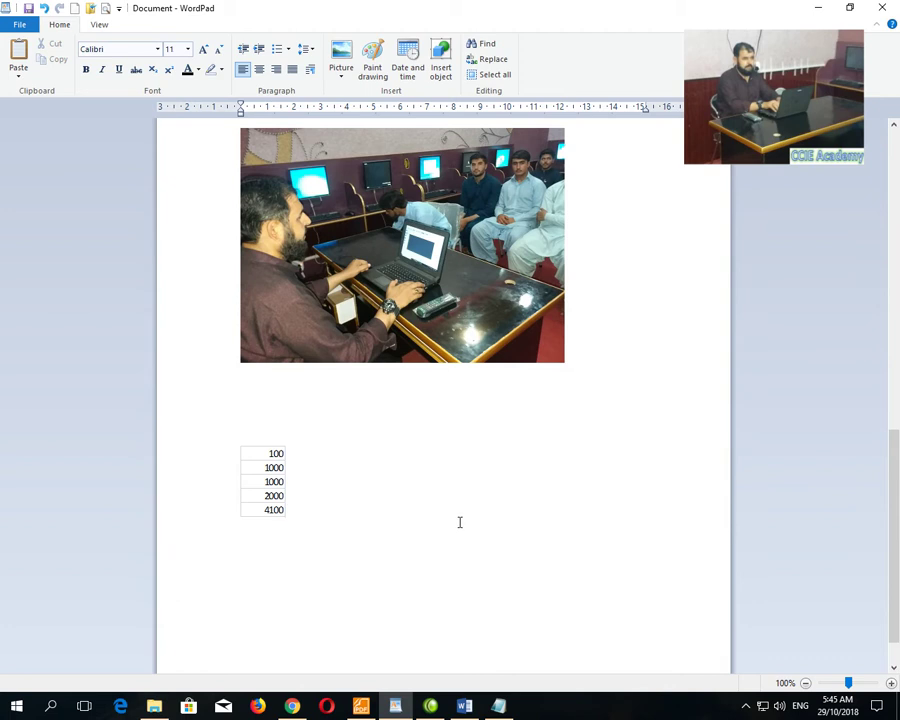
Step: Reopen the embedded worksheet in Excel and move cells A1:A5 to column B
click(276, 497)
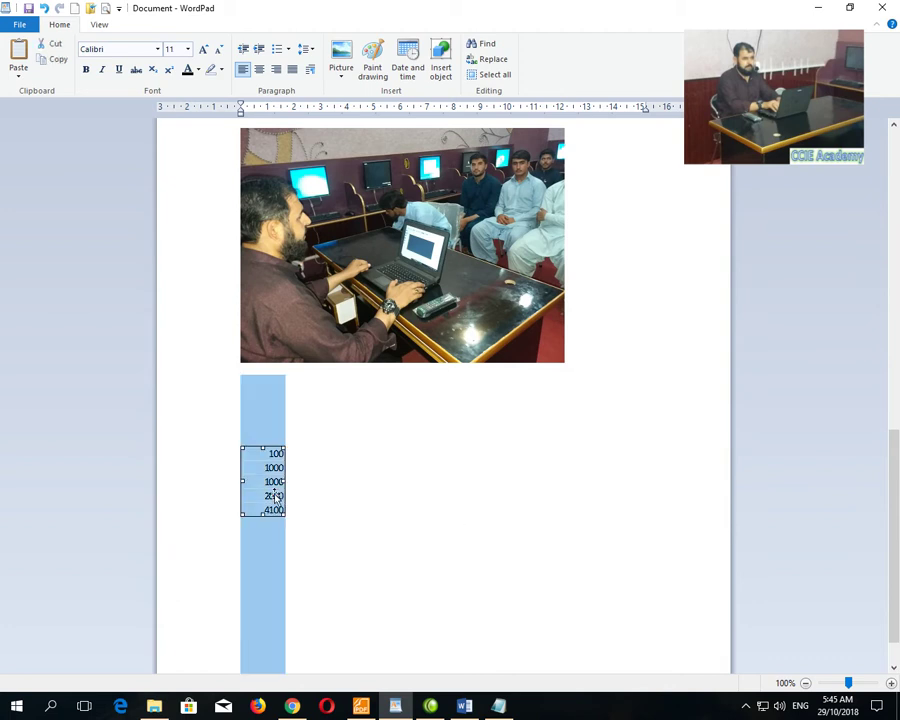
double_click(276, 497)
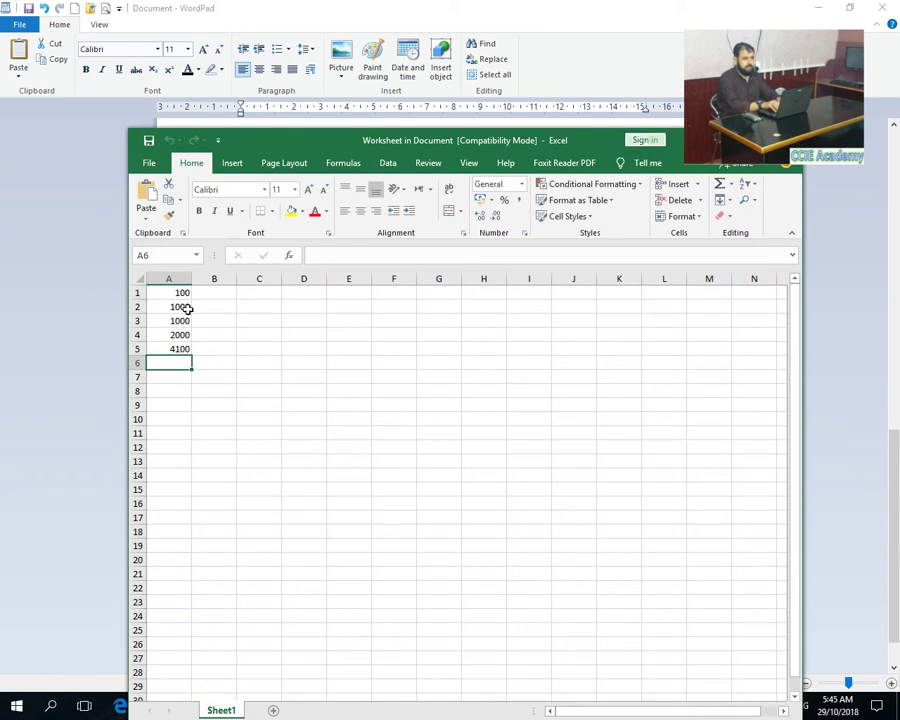
drag(181, 294, 207, 343)
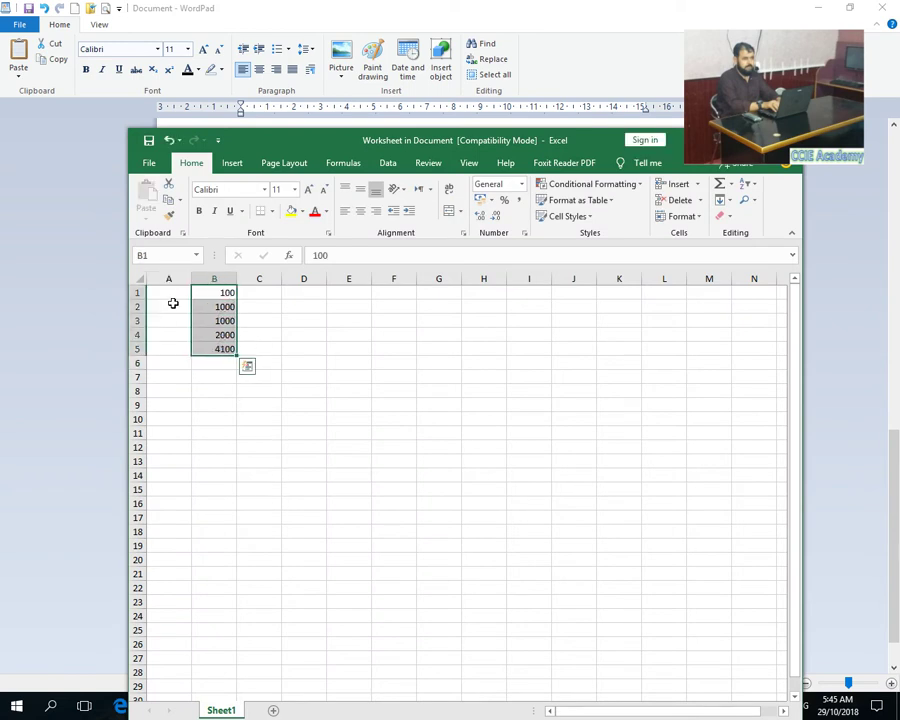
Step: Enter the label Total in cell A5, beside the sum
click(173, 294)
click(174, 349)
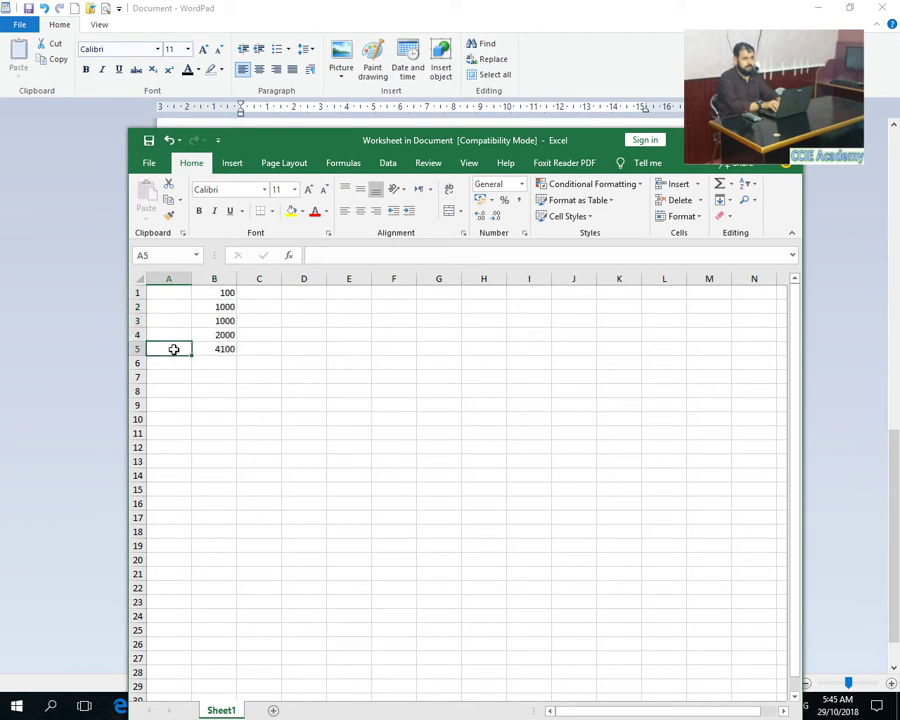
text(Total)
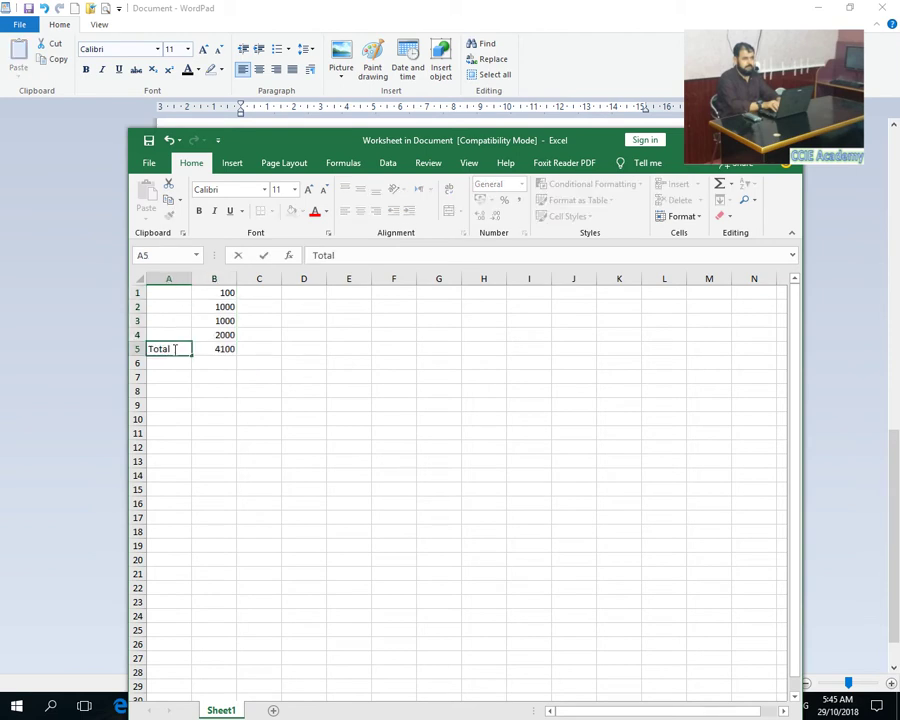
key(Tab)
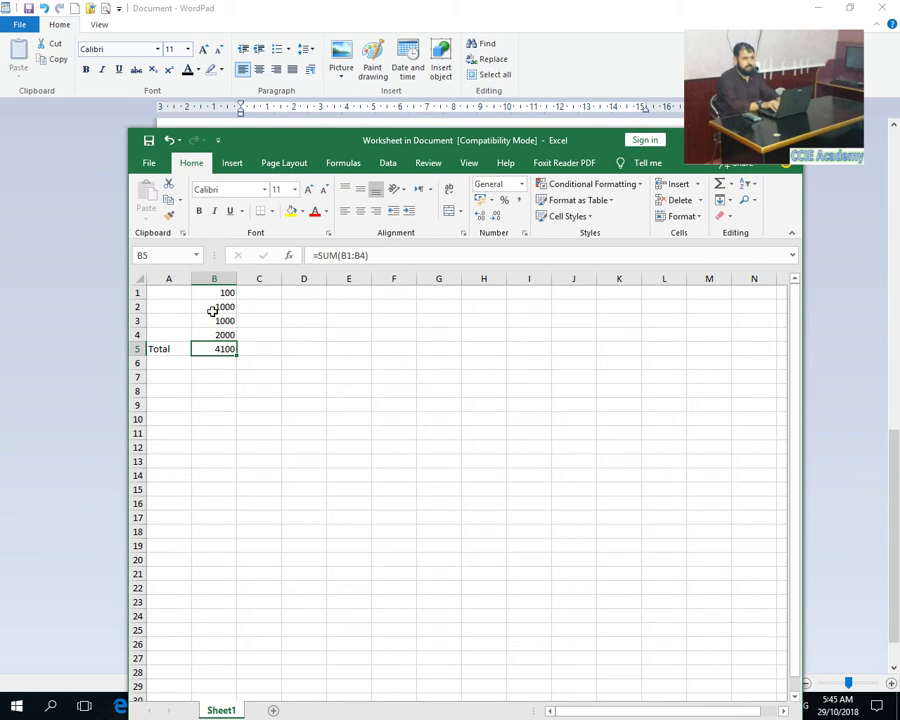
Step: Enter a person's name in each of cells A1, A2 and A3 beside the amounts, using Arabic script for A1 and A3
key(ctrl+Home)
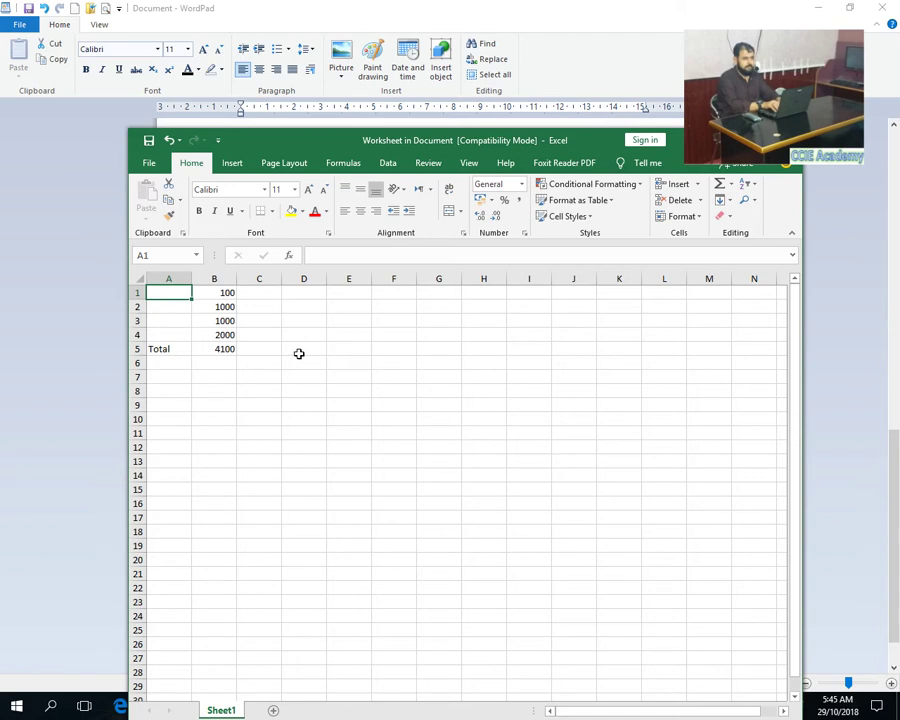
text(محمد)
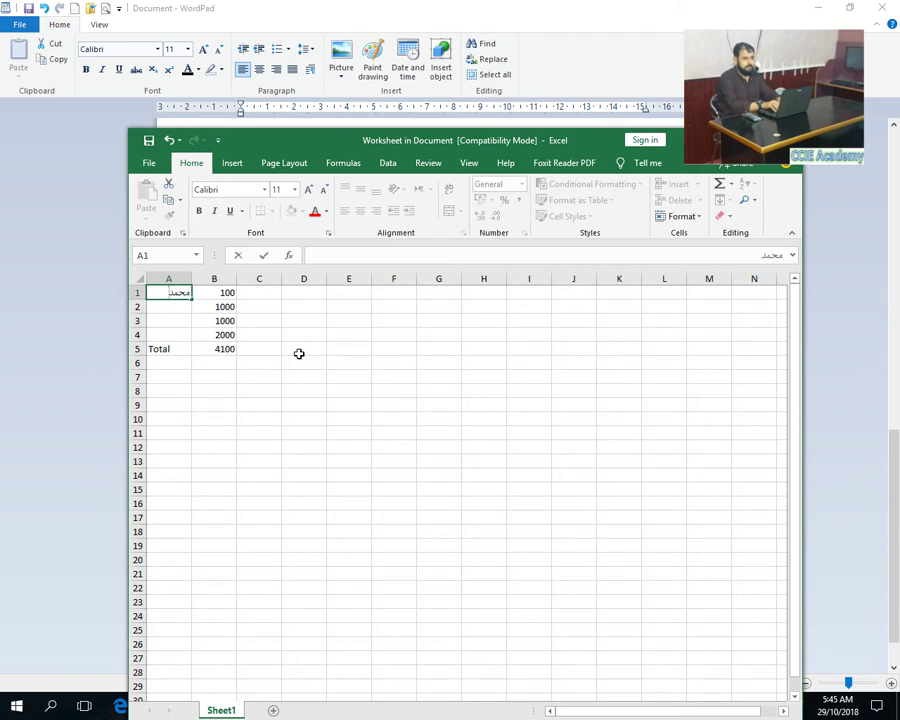
key(Return)
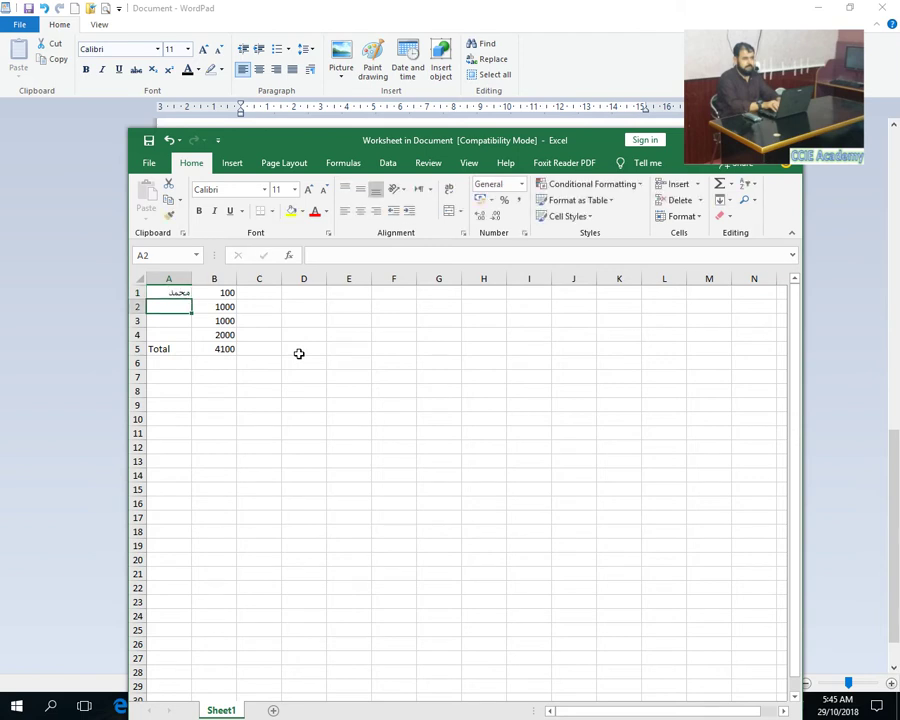
text(Khan)
key(Return)
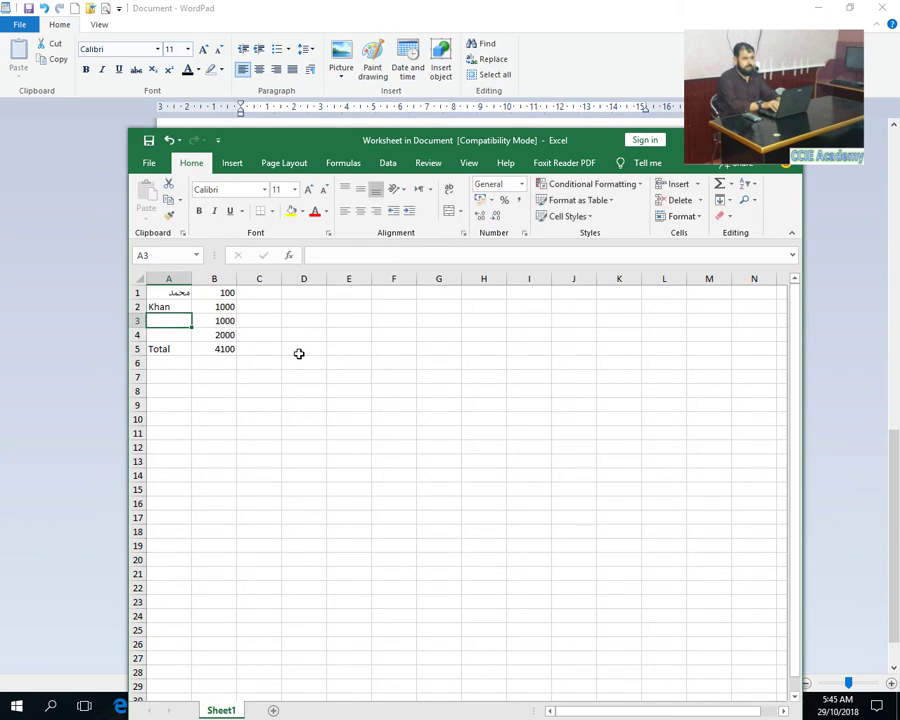
text(جان)
key(Return)
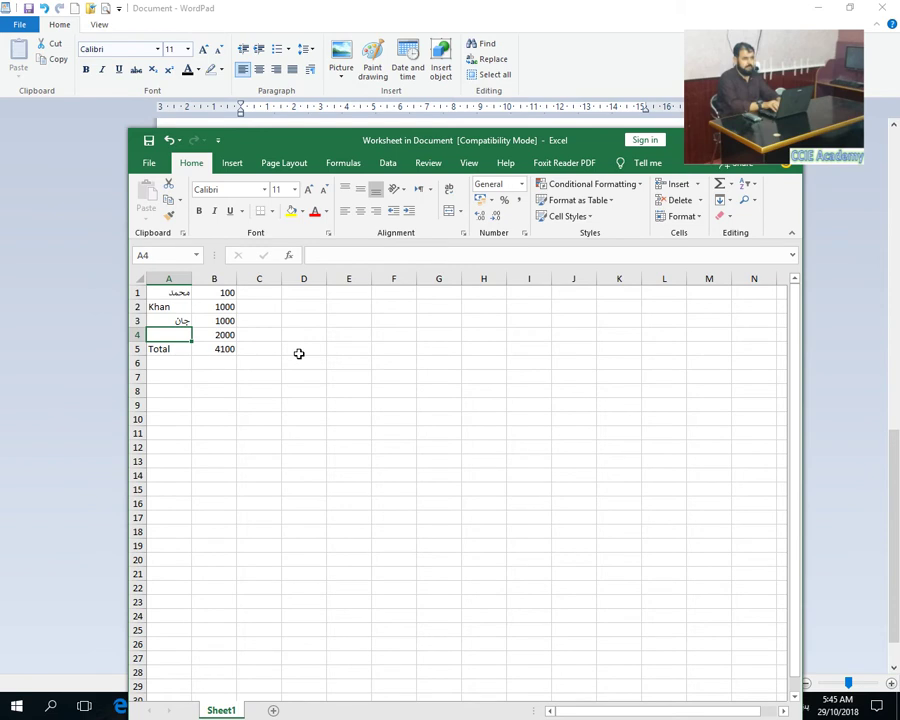
Step: Enter a person's name in Latin letters in cell A4, clearing the mistyped Arabic-script text
text(اشرفه)
key(BackSpace)
key(BackSpace)
key(BackSpace)
key(BackSpace)
key(BackSpace)
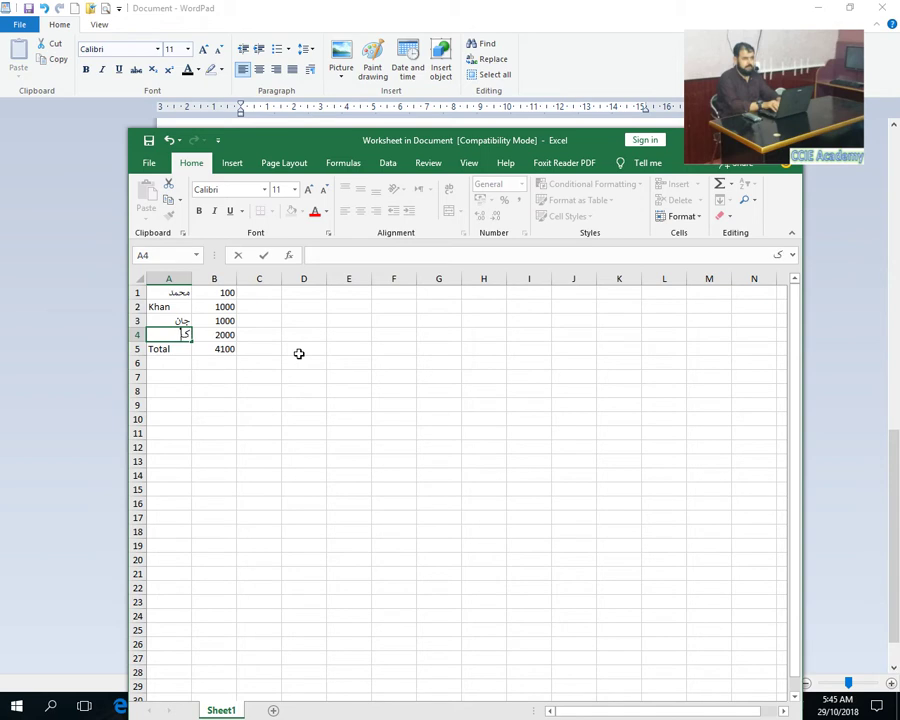
key(alt+shift)
text(kamal)
click(299, 354)
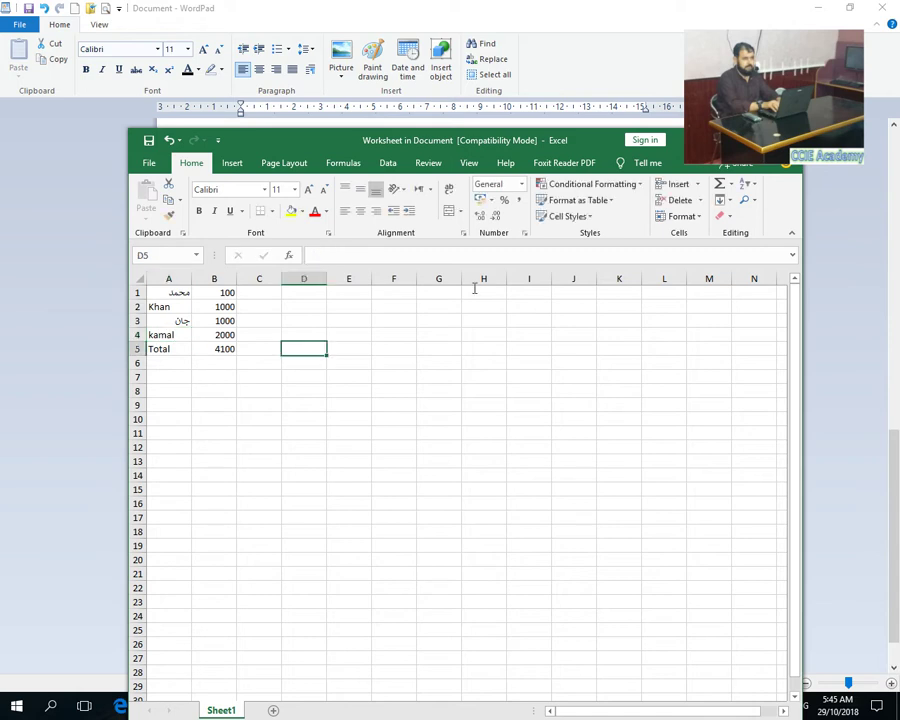
Step: Return to the WordPad document, enlarge the embedded worksheet object slightly and deselect it
click(830, 300)
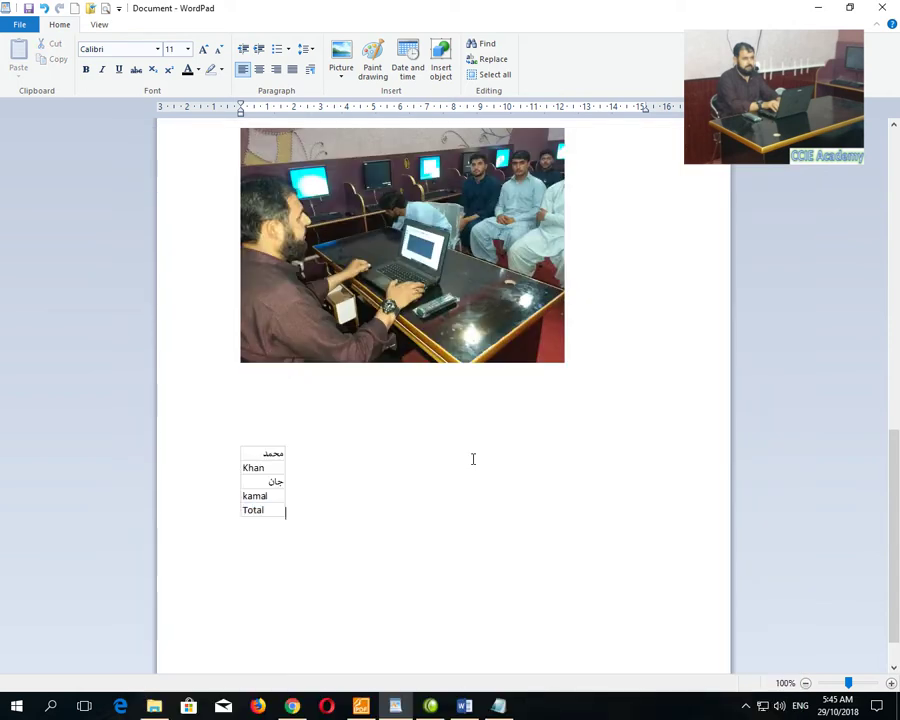
drag(287, 478, 306, 499)
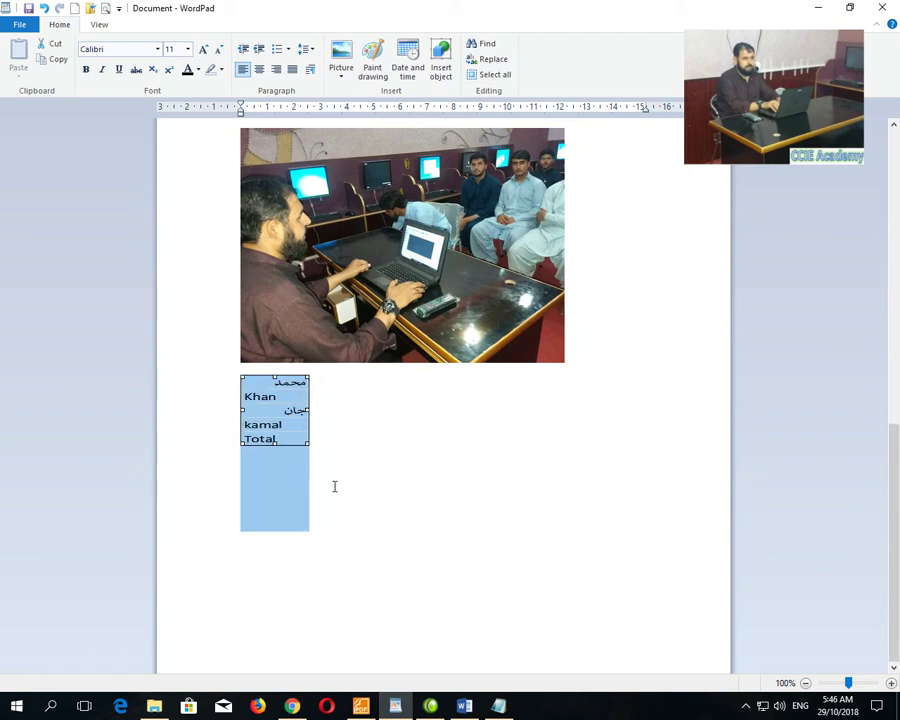
click(335, 486)
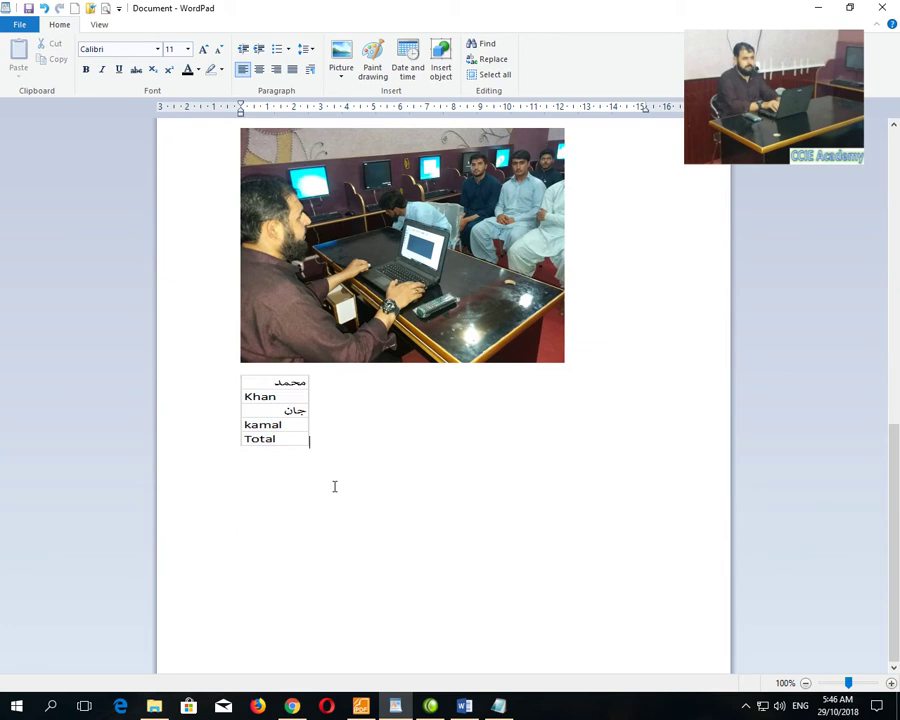
Step: Start inserting an object created from a file and choose STP New.txt from the Data folder on drive F
click(443, 70)
click(338, 318)
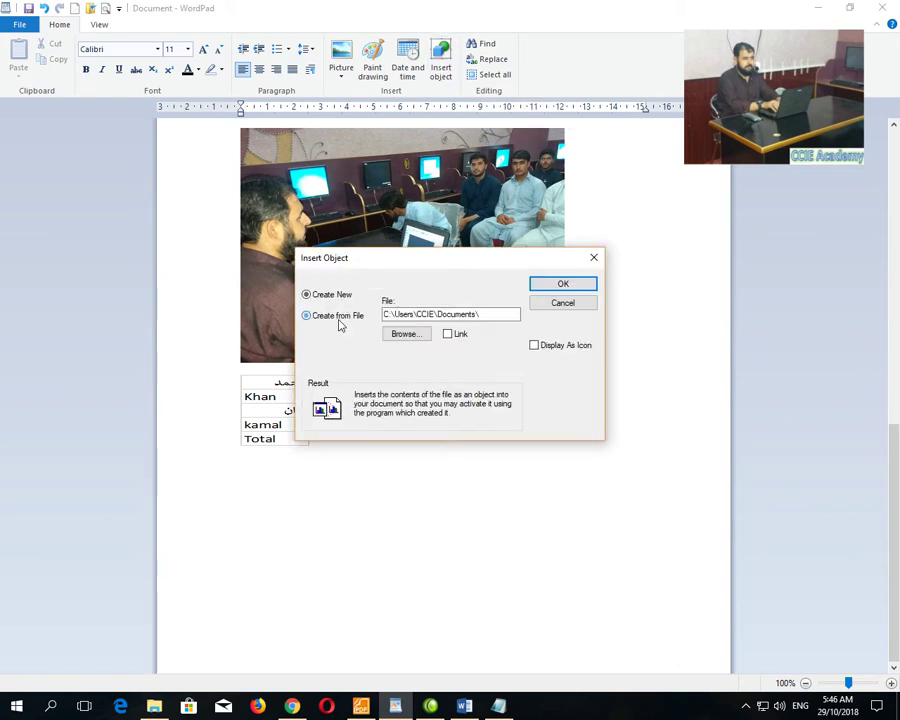
click(408, 336)
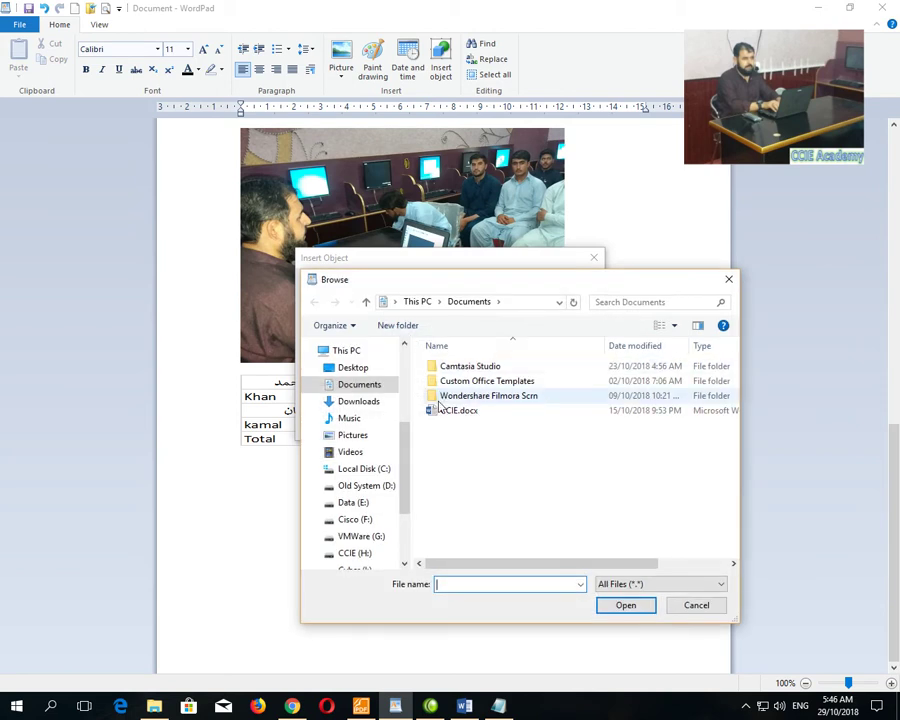
click(438, 413)
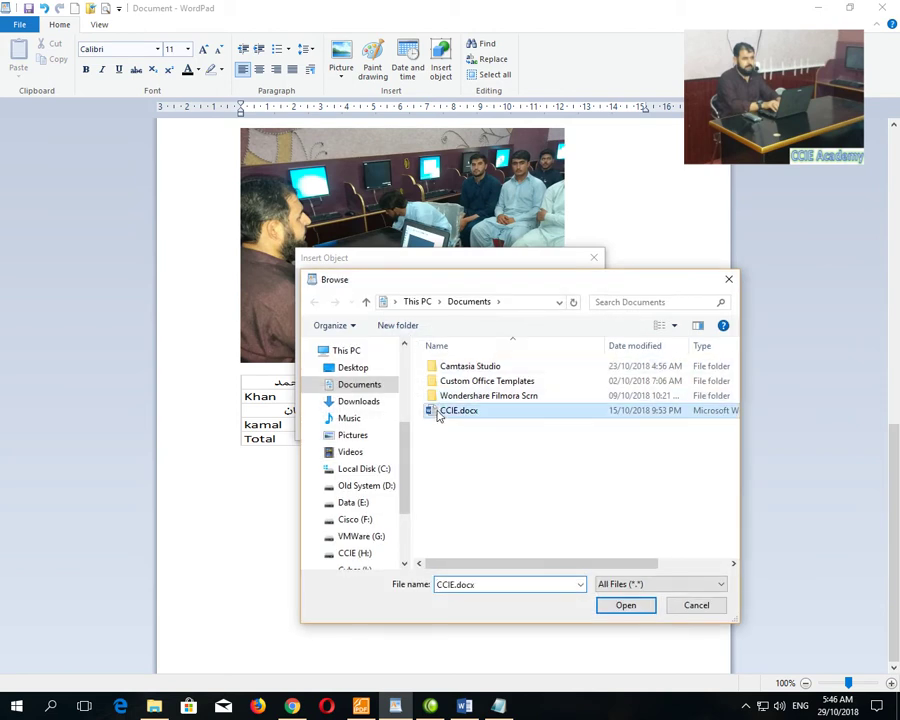
click(368, 520)
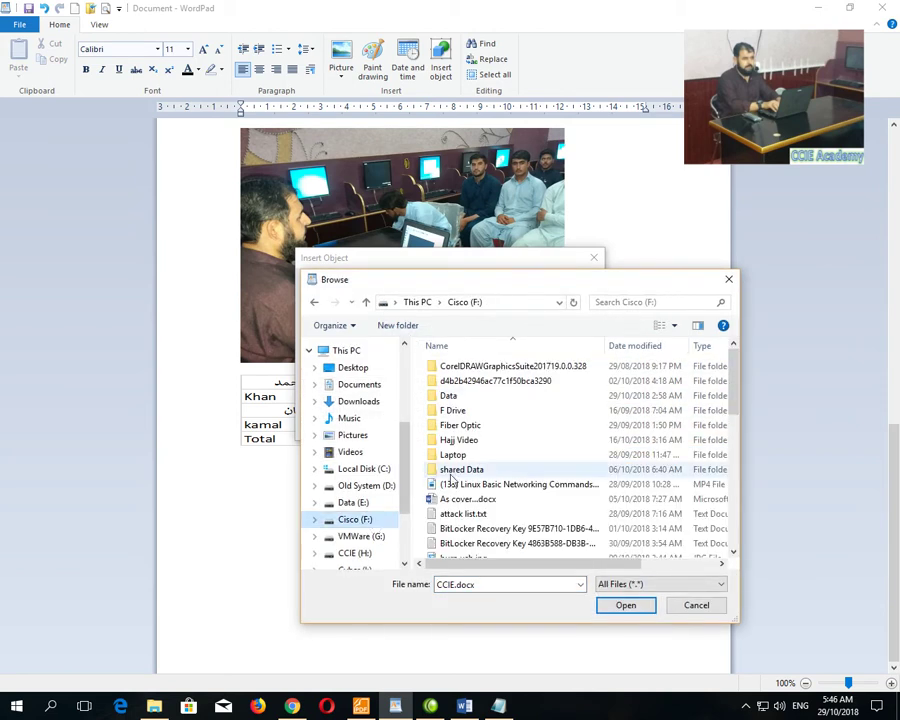
double_click(449, 395)
scroll(479, 500, down, 5)
scroll(481, 535, down, 2)
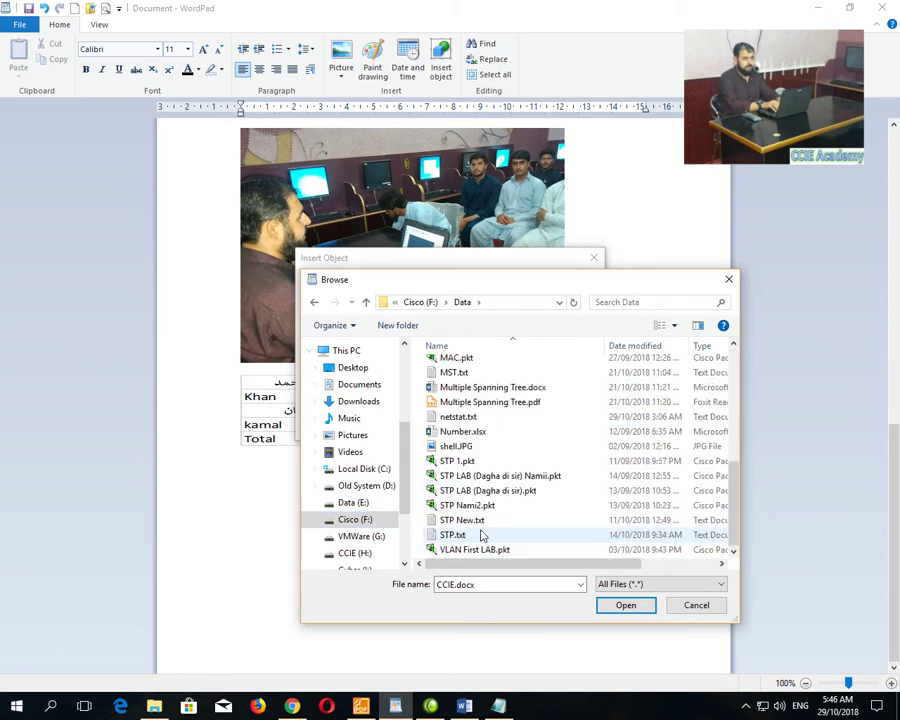
click(467, 521)
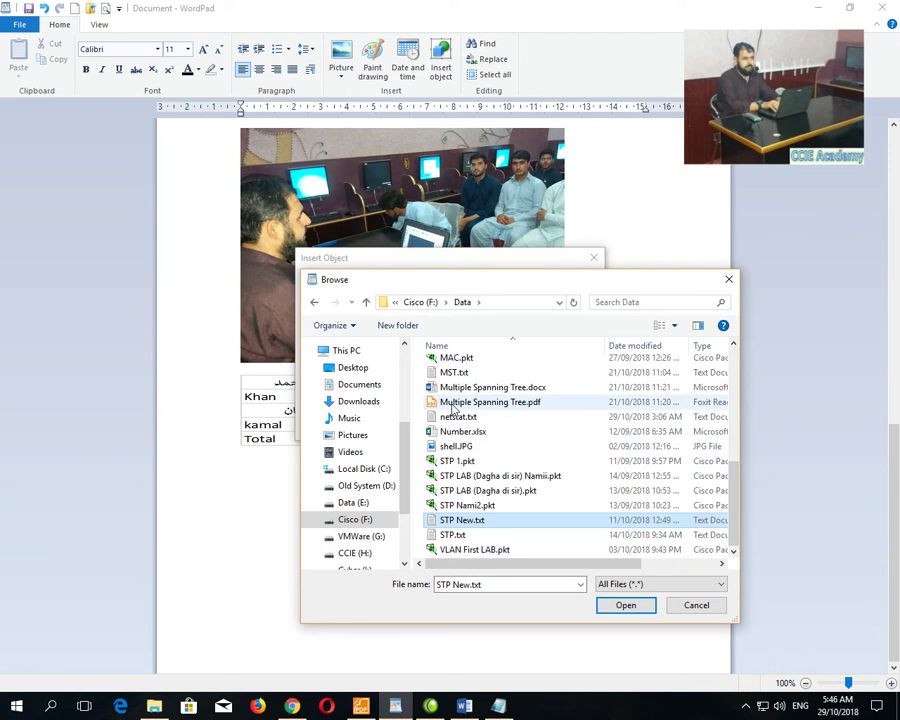
click(624, 606)
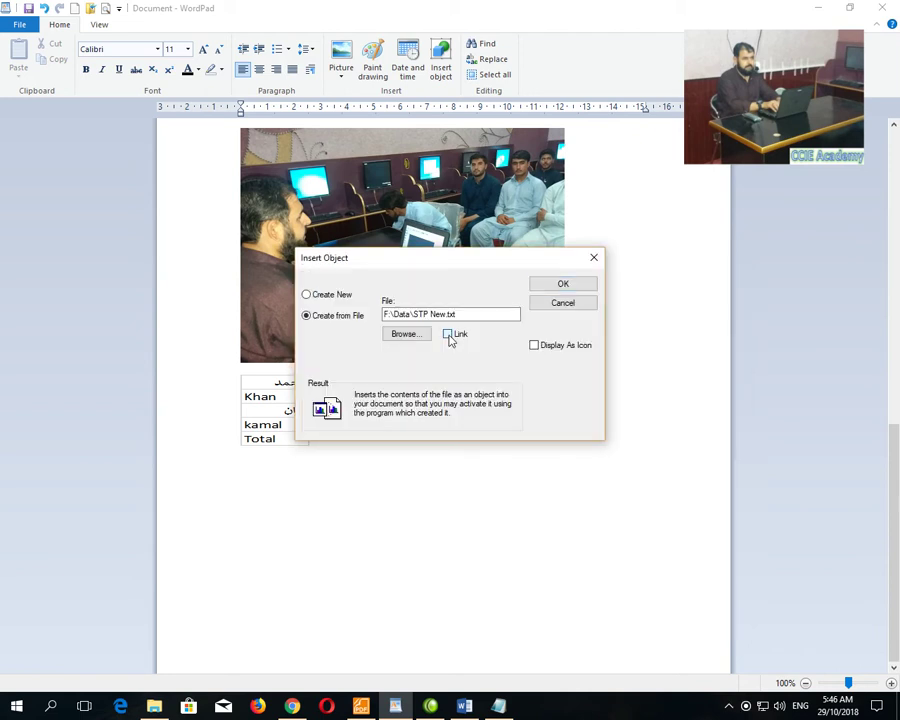
Step: Insert the chosen text file as a linked object displayed as an icon beside the worksheet
click(447, 334)
click(554, 345)
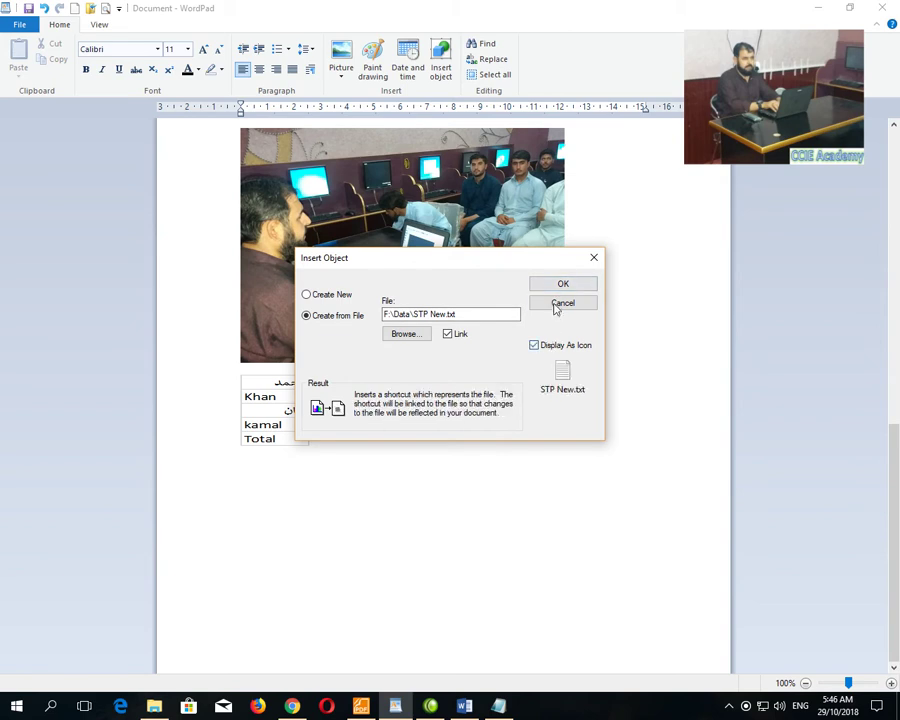
click(557, 286)
click(514, 482)
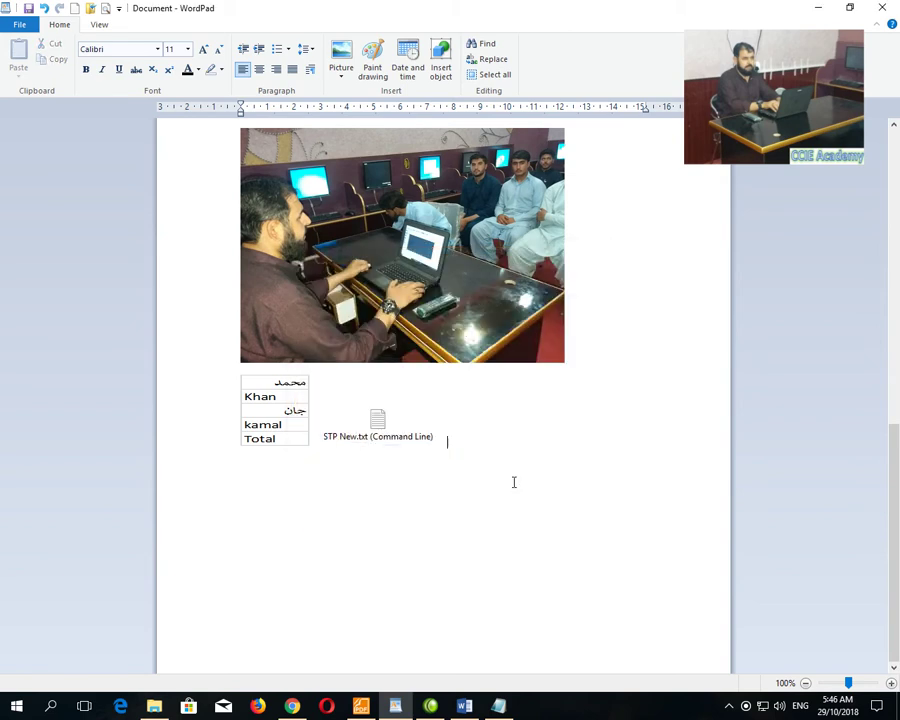
Step: Open the linked STP New.txt icon, look through the text in Notepad, and close it
double_click(376, 418)
scroll(353, 270, down, 5)
scroll(353, 270, down, 15)
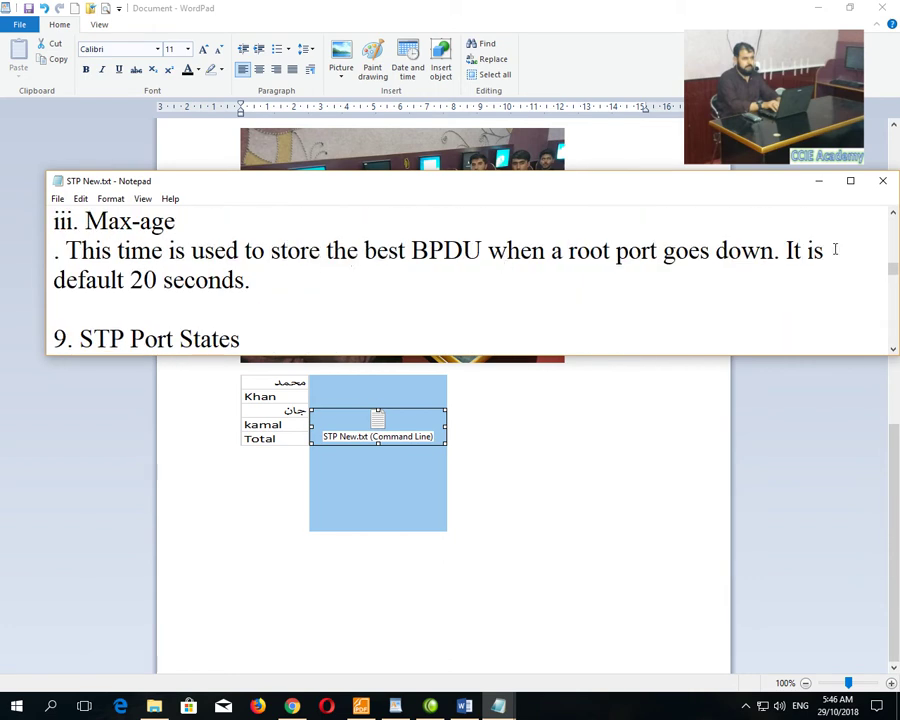
click(883, 182)
click(597, 436)
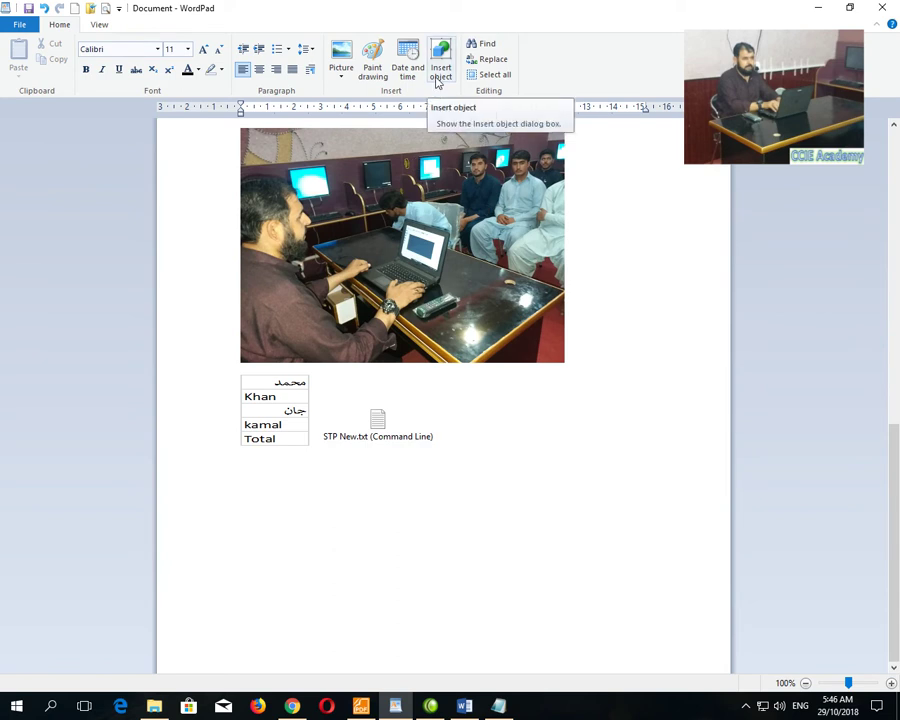
Step: Find the text "keep" from the start of the document with whole-word matching turned off
scroll(395, 281, up, 10)
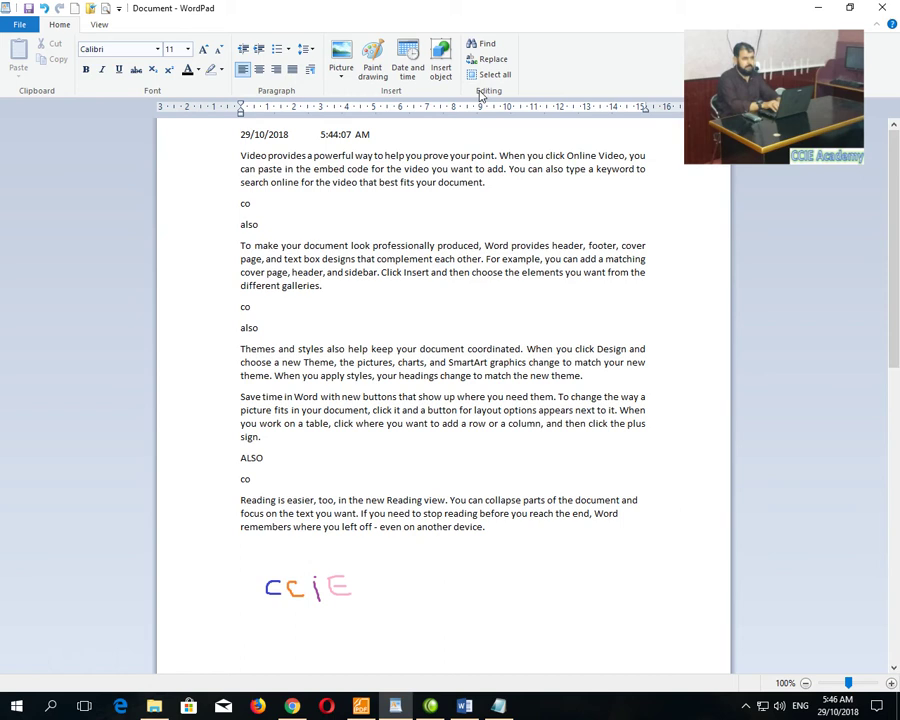
click(237, 140)
click(258, 142)
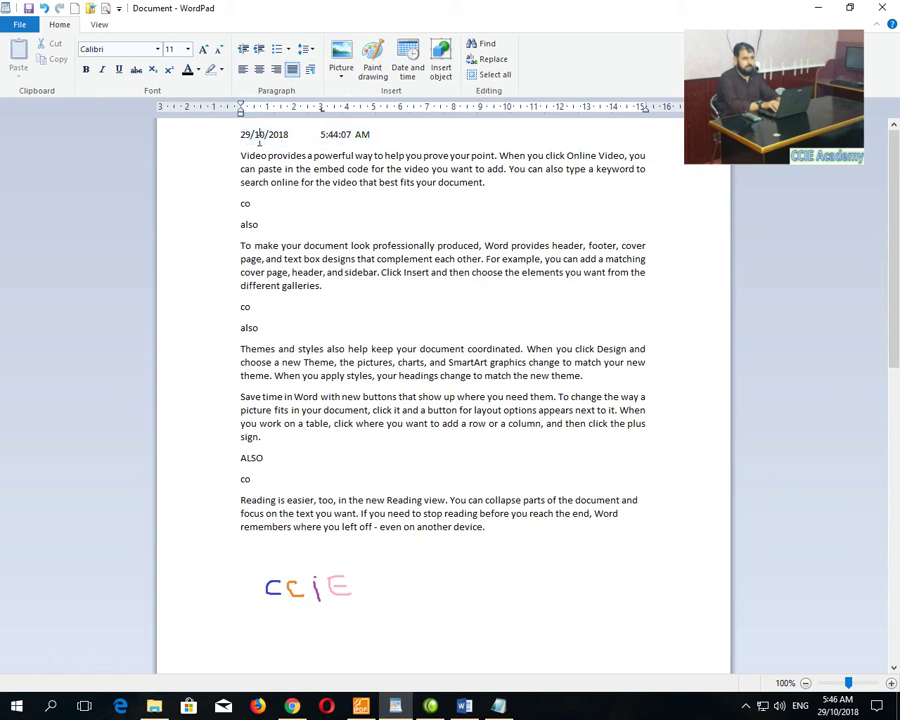
click(507, 51)
drag(249, 209, 669, 280)
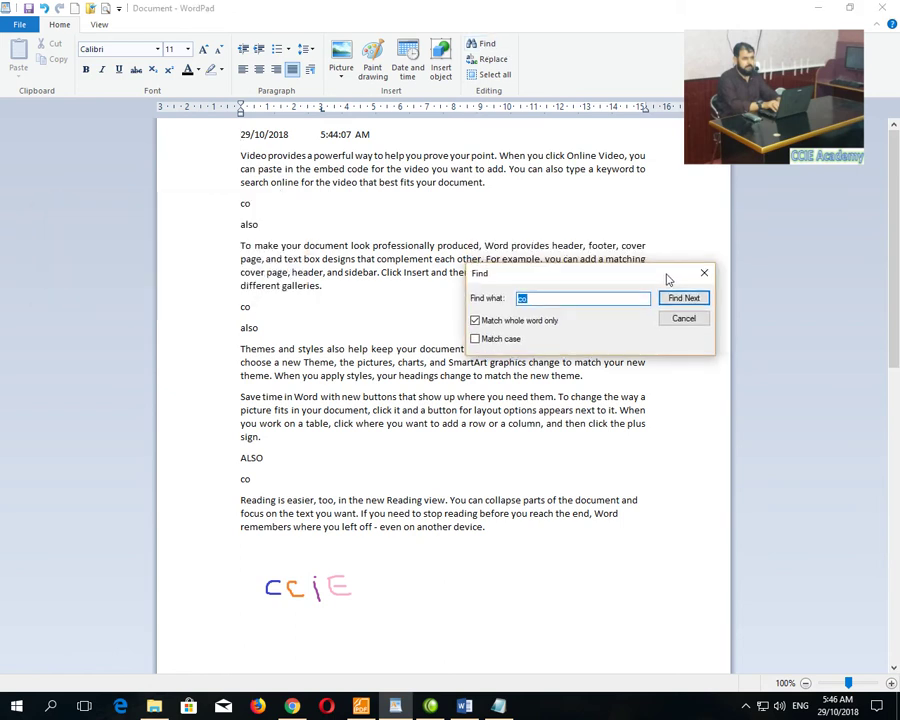
text(ke)
click(475, 320)
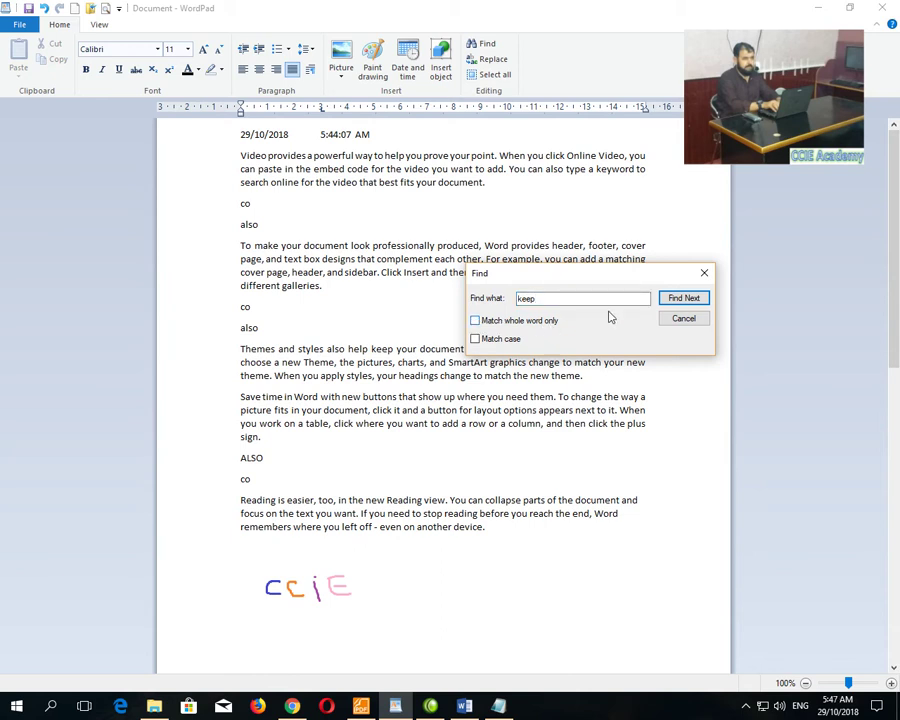
click(671, 302)
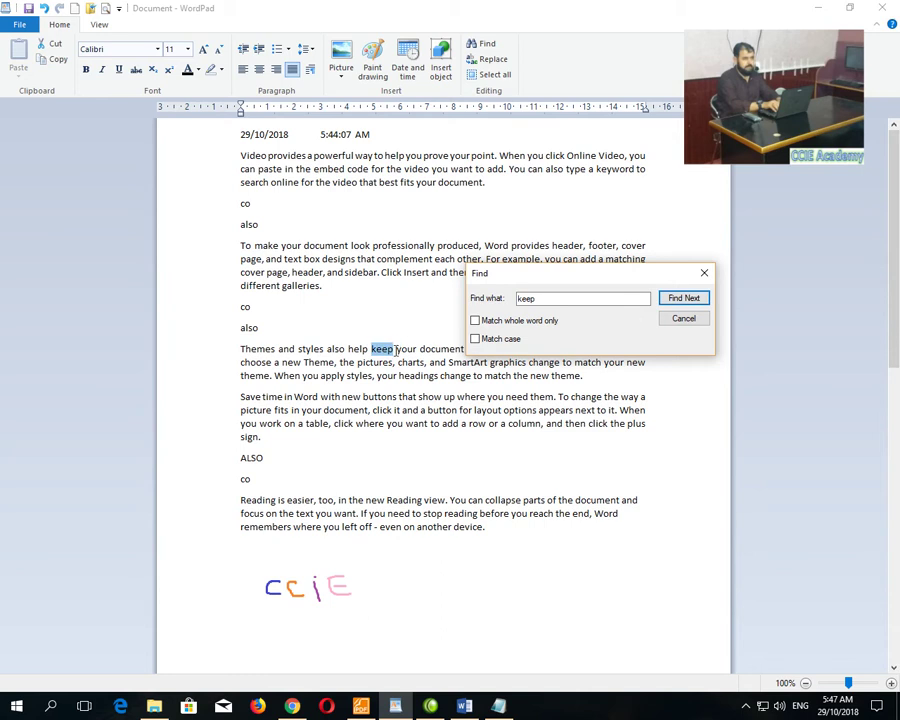
Step: Find the successive occurrences of "also" from the first paragraph onward, then close the search
click(243, 154)
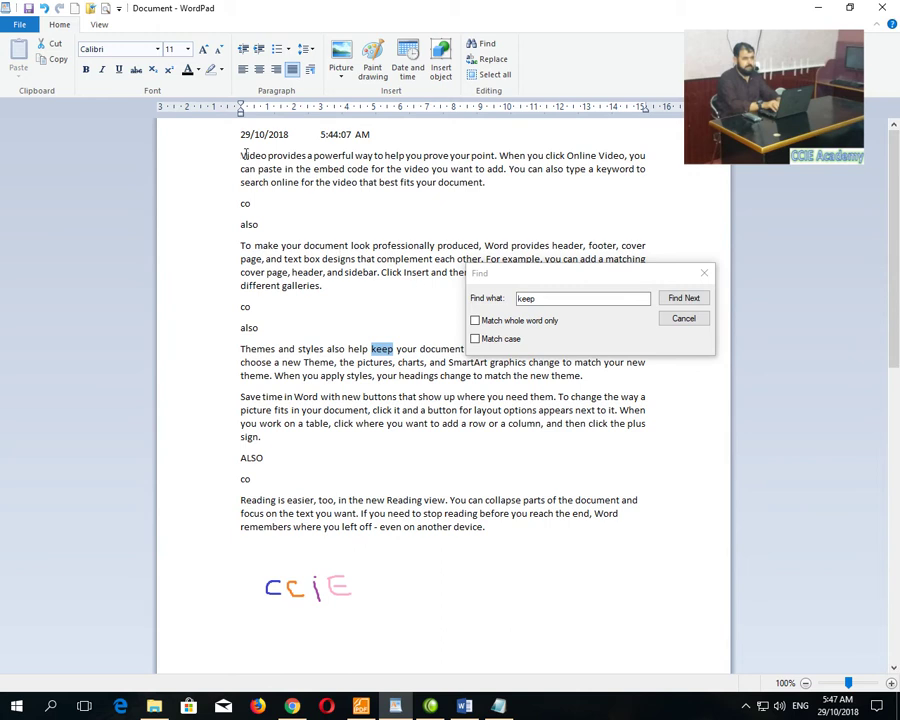
click(248, 155)
click(520, 297)
drag(520, 297, 464, 296)
text(also)
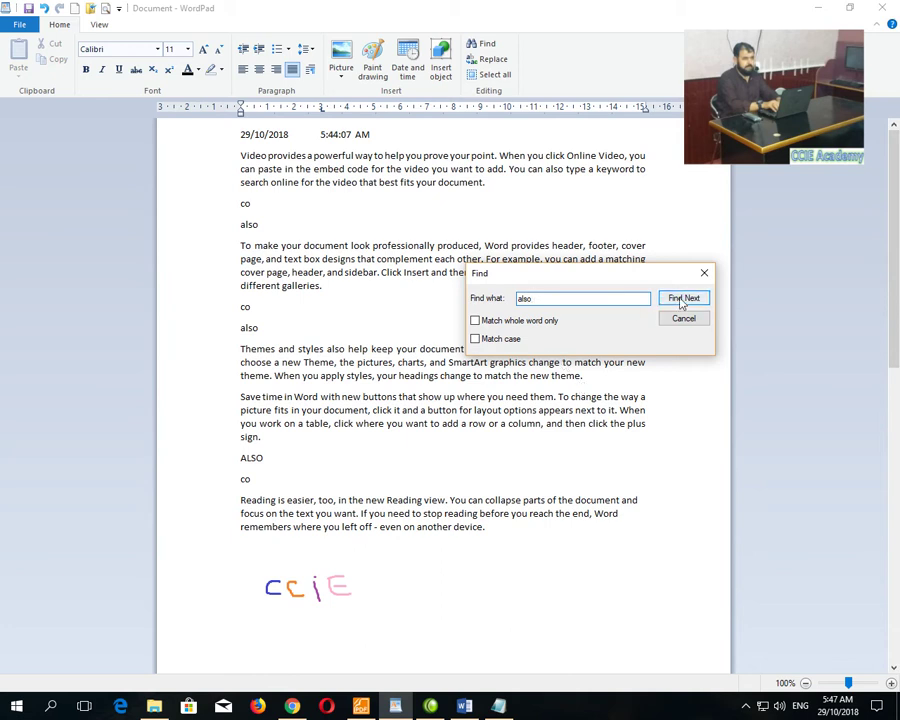
click(681, 303)
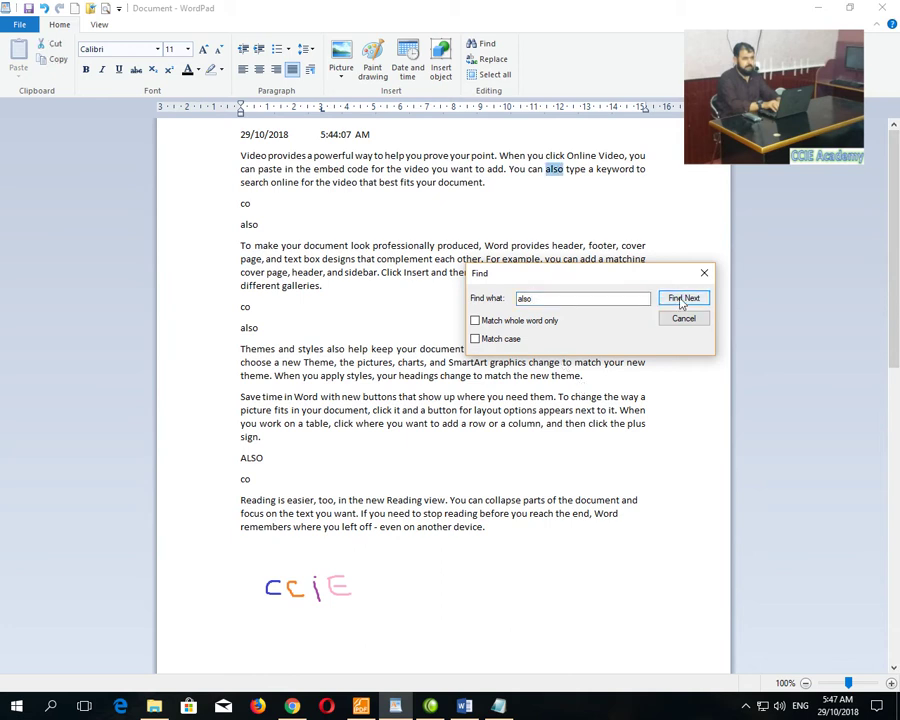
click(681, 303)
click(681, 303)
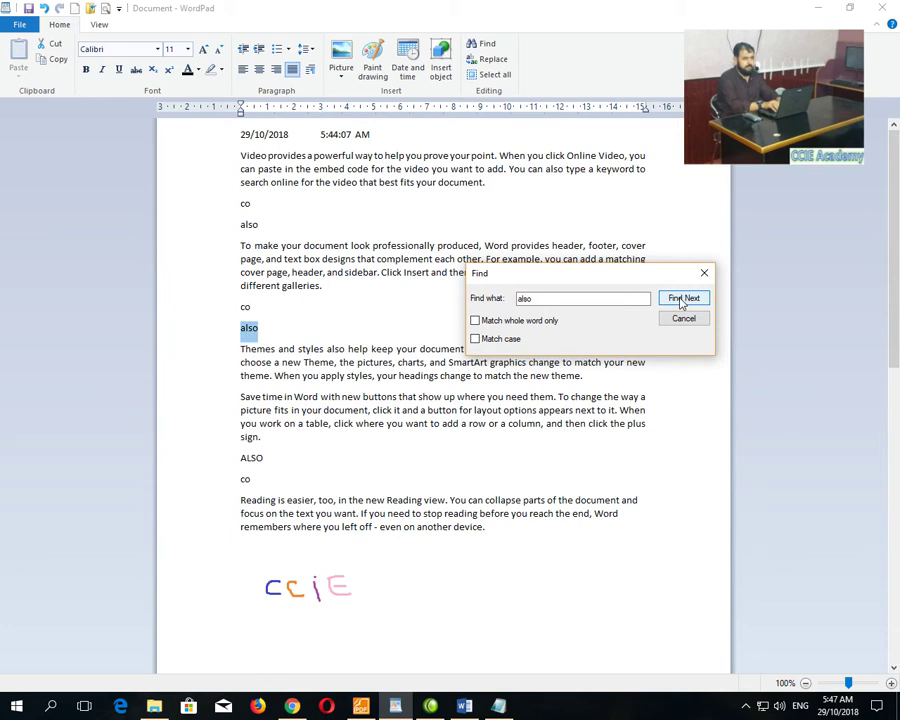
click(681, 303)
click(681, 303)
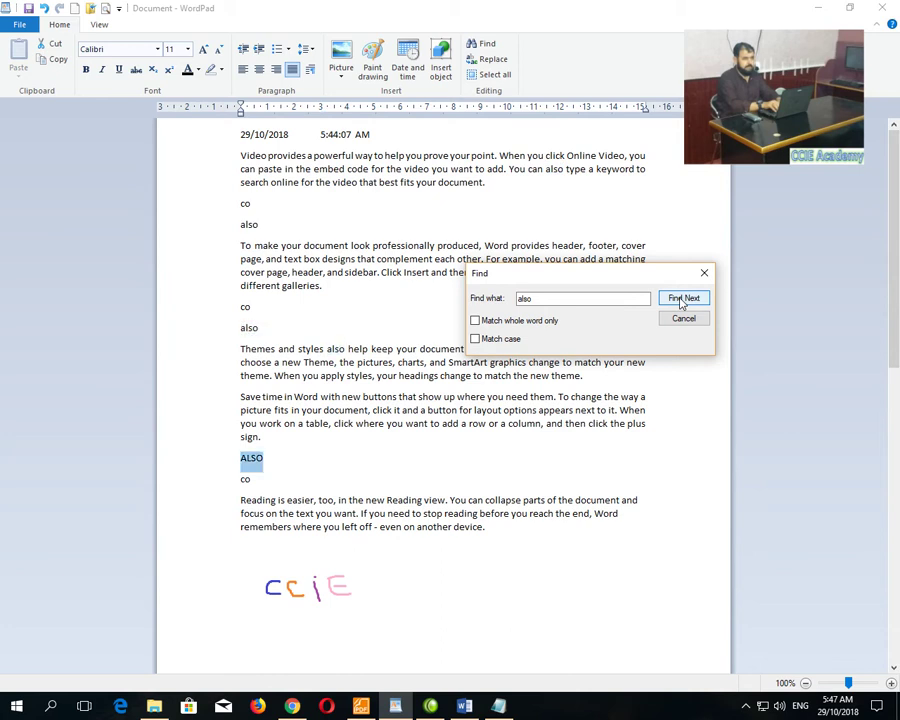
click(683, 318)
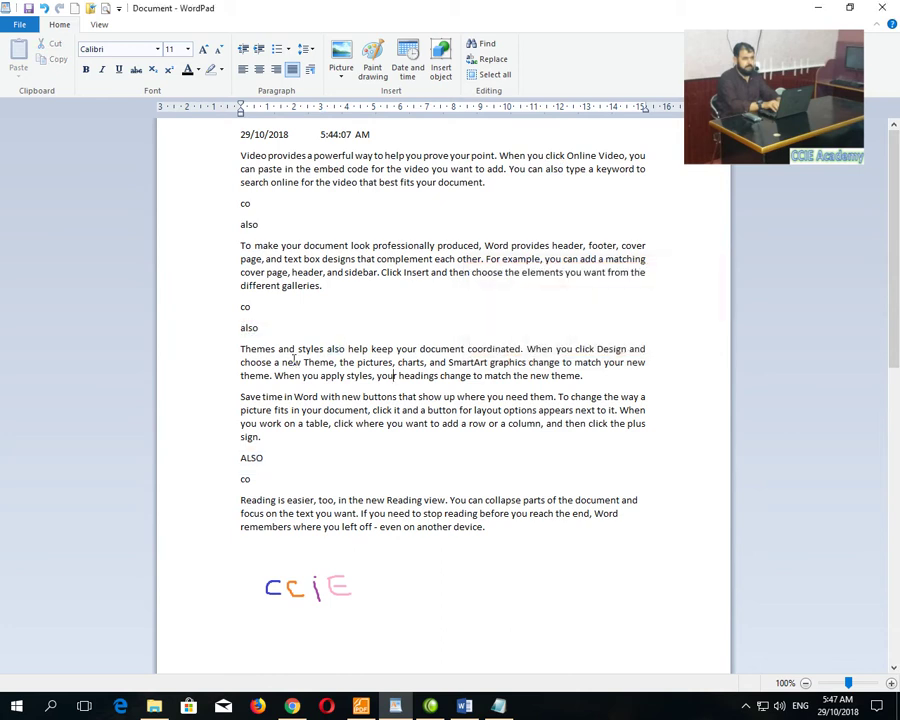
Step: Replace the two standalone lowercase "also" lines with "ALSO" in capitals
drag(256, 328, 232, 336)
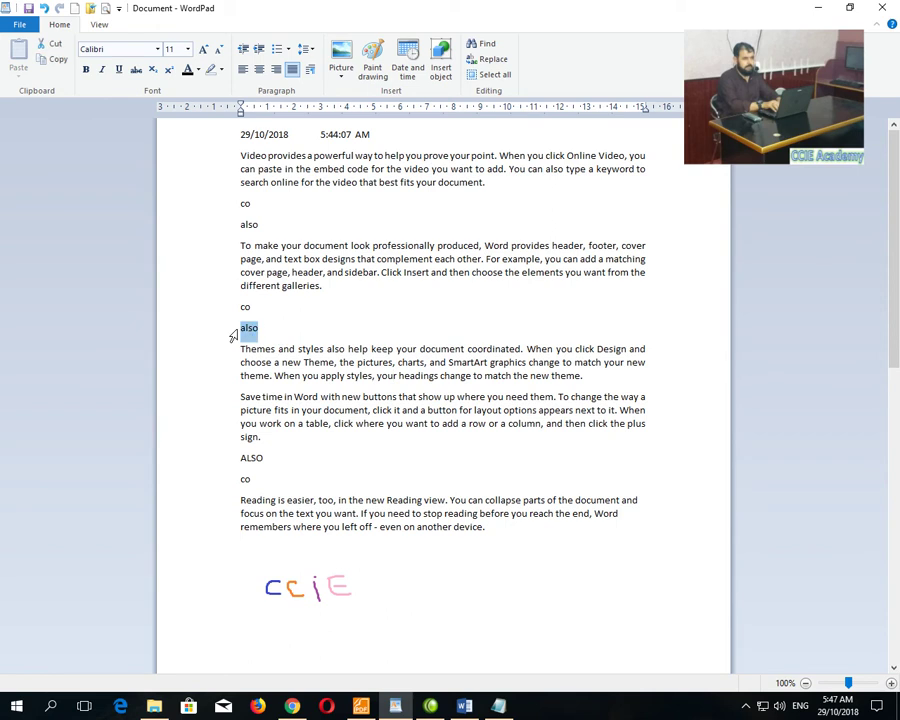
key(Caps_Lock)
text(S)
key(BackSpace)
text(ALSO)
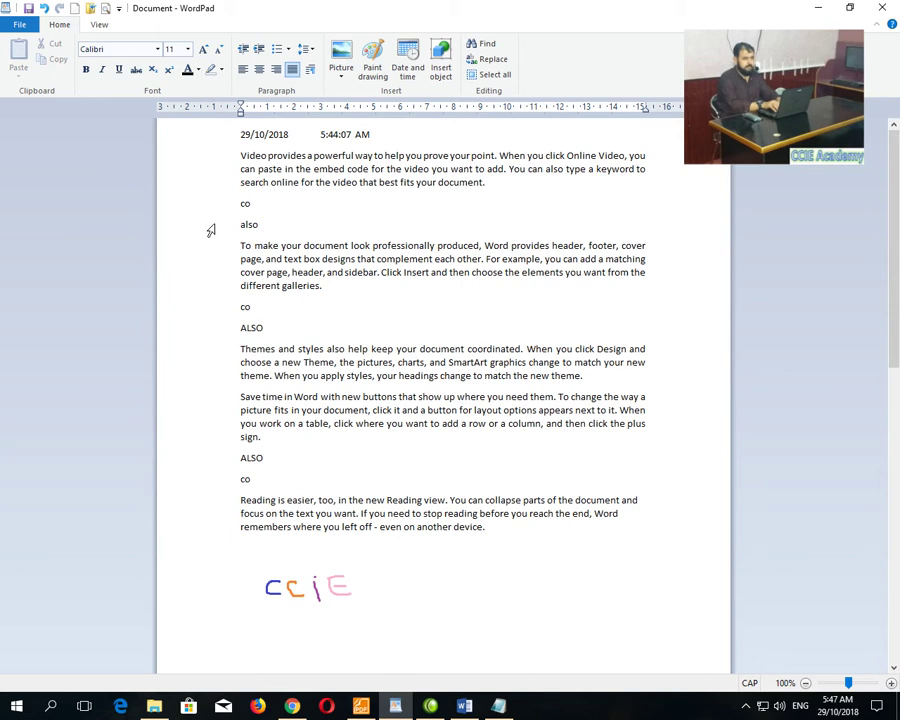
drag(258, 225, 233, 229)
text(ALSO)
Step: Find the successive occurrences of lowercase "also" with case matching turned on
click(487, 43)
drag(208, 216, 608, 186)
click(446, 248)
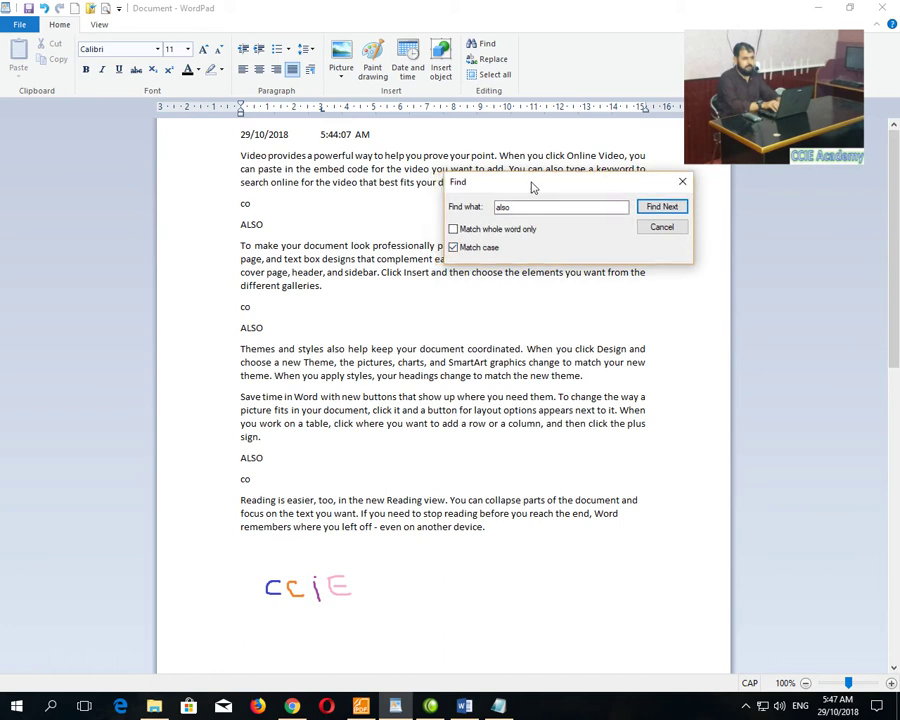
drag(532, 187, 671, 212)
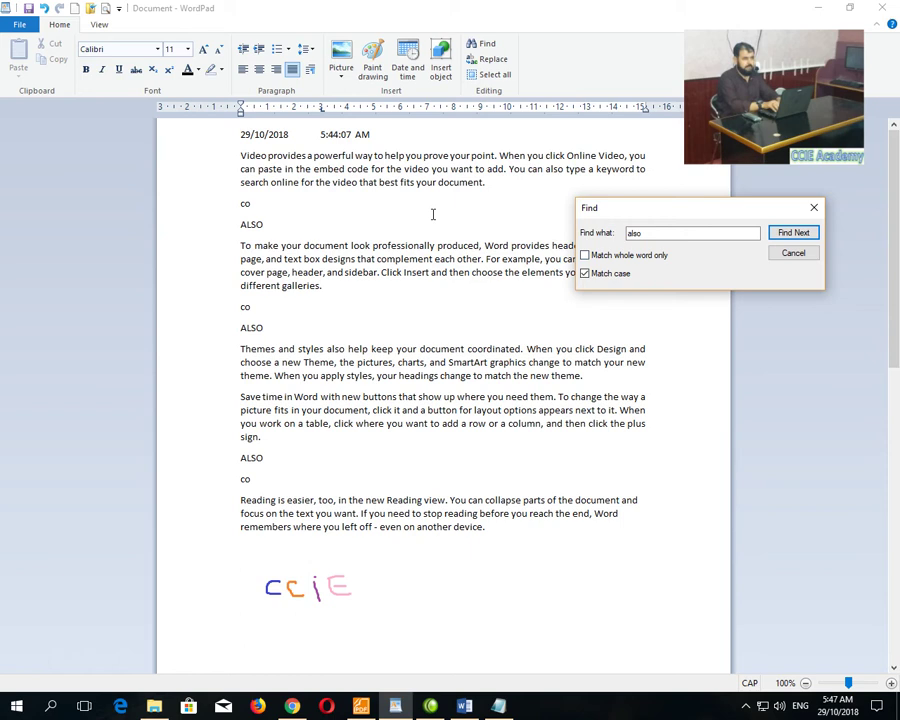
click(655, 236)
click(792, 234)
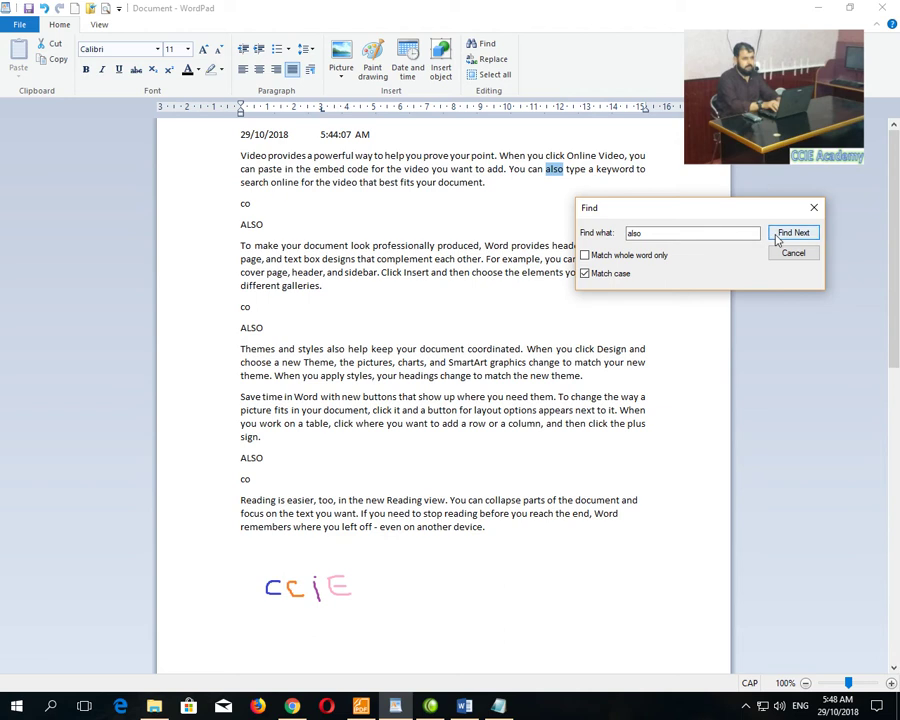
click(777, 238)
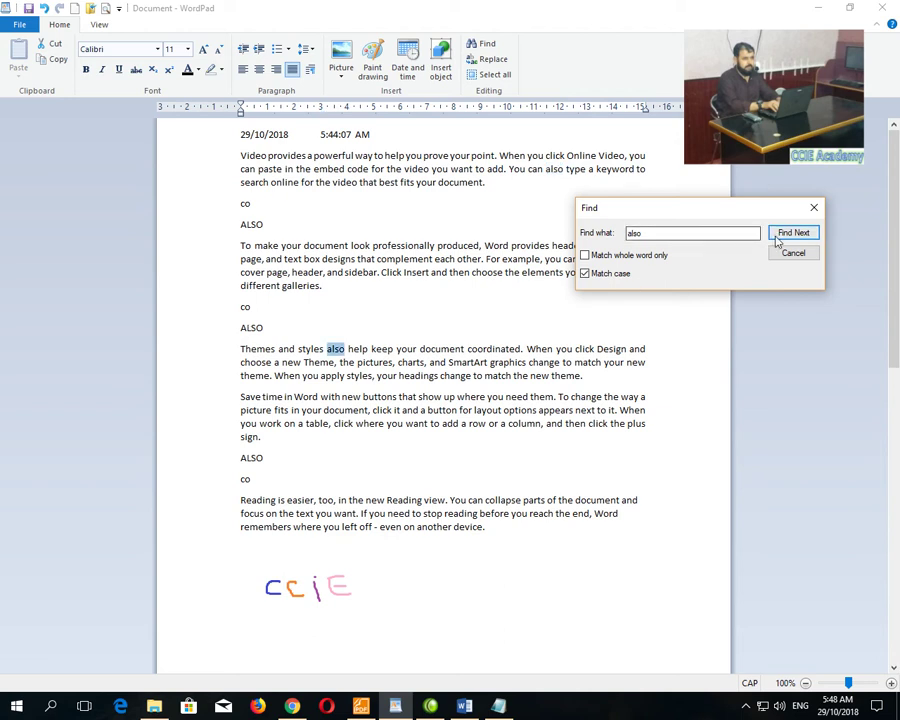
click(777, 238)
click(775, 289)
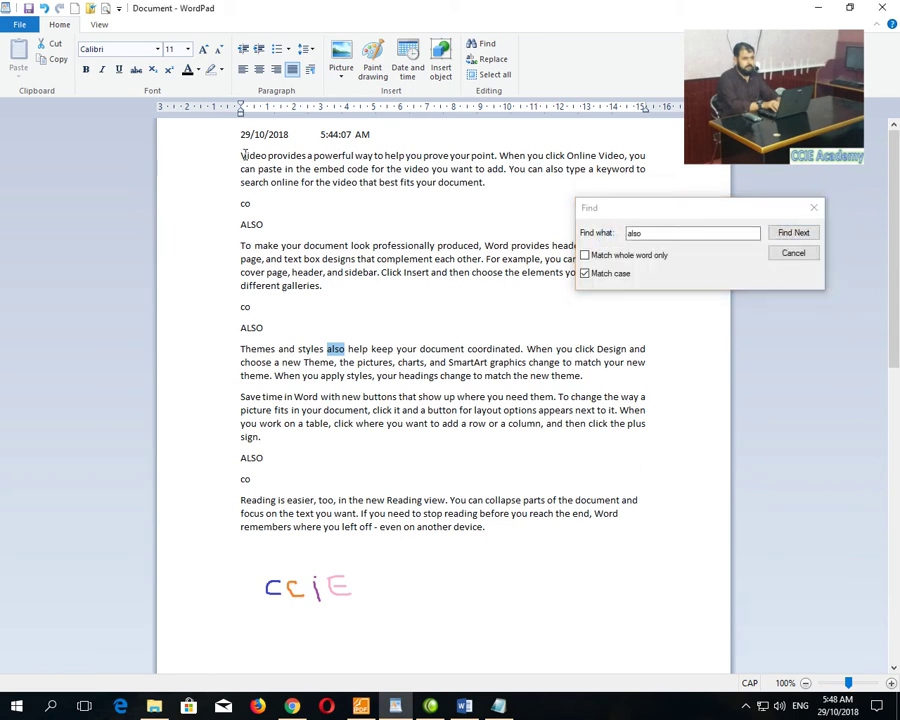
Step: Find the successive occurrences of uppercase "ALSO" from the first paragraph with case matching still on
drag(669, 237, 569, 237)
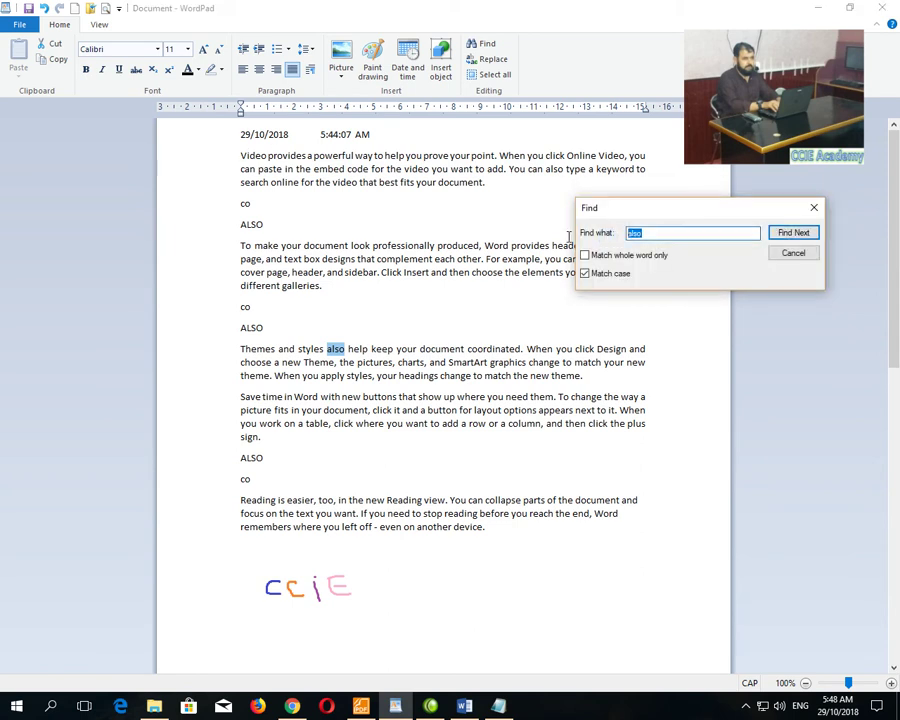
text(ALSO)
click(255, 162)
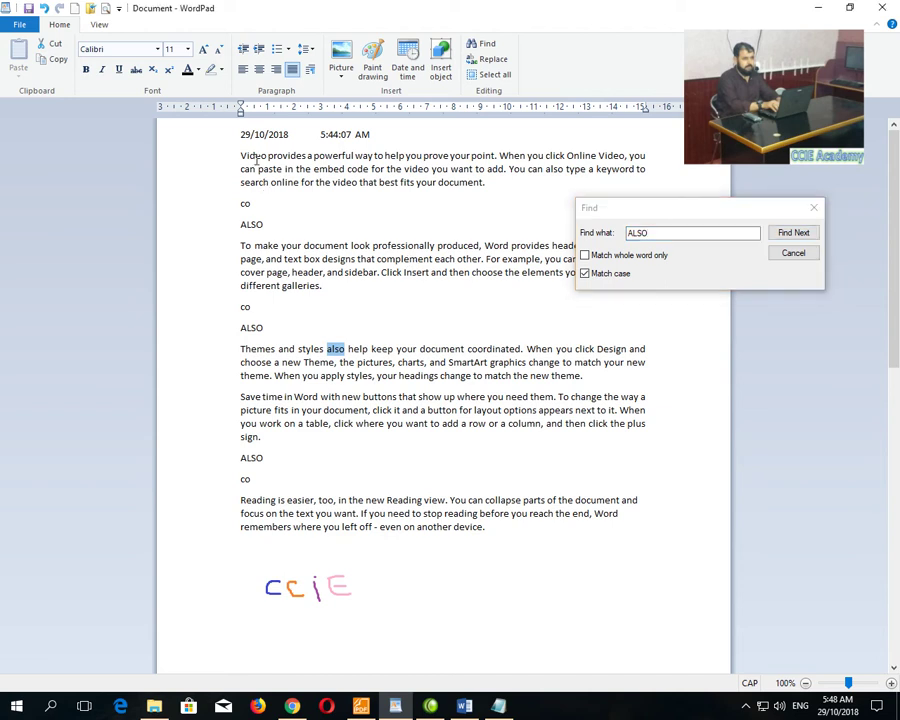
click(776, 235)
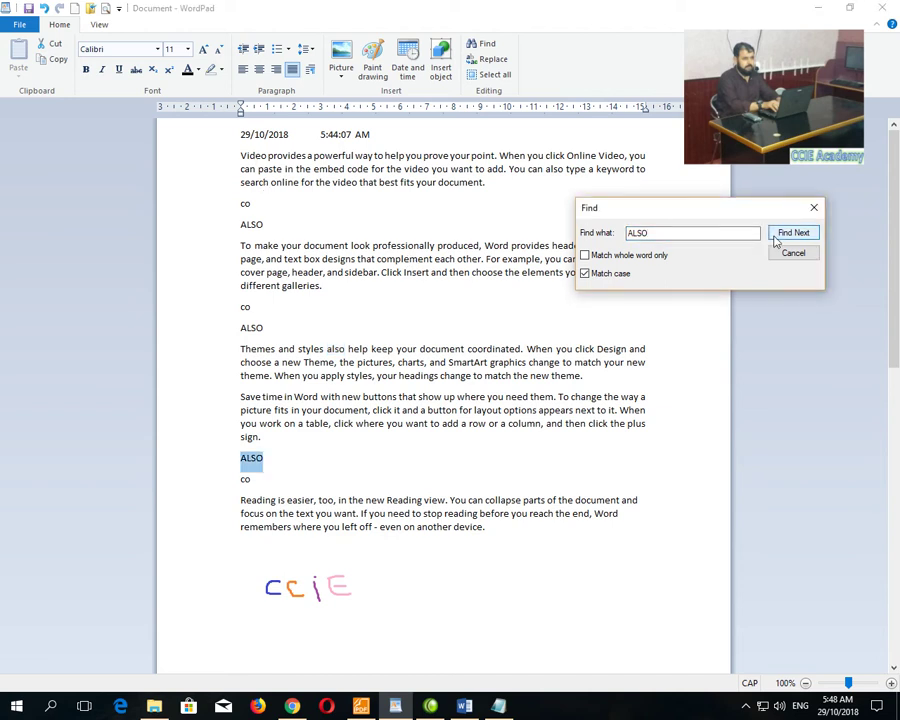
click(776, 240)
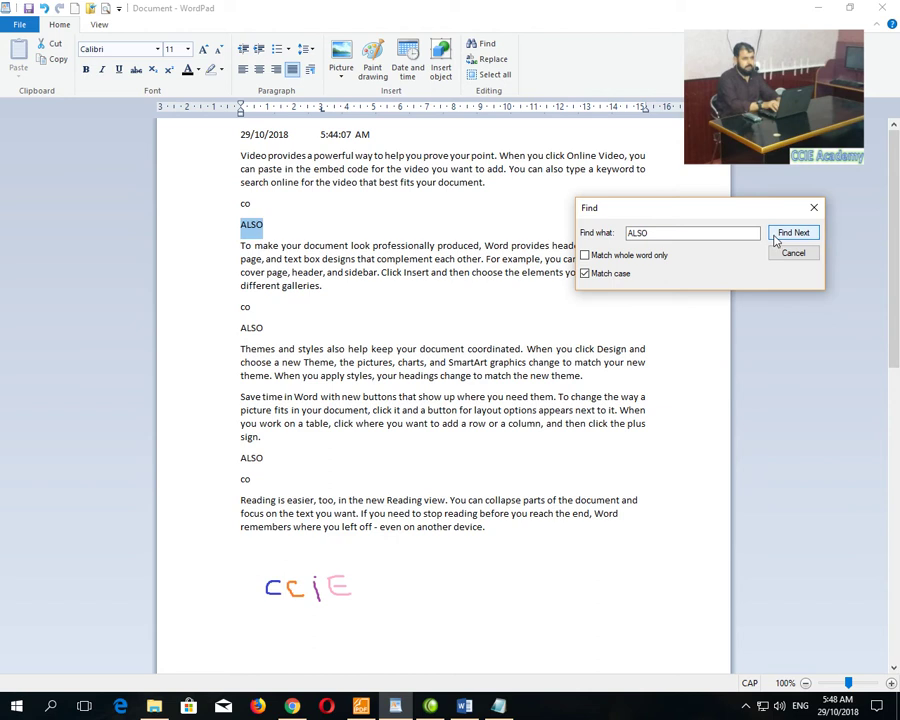
click(776, 240)
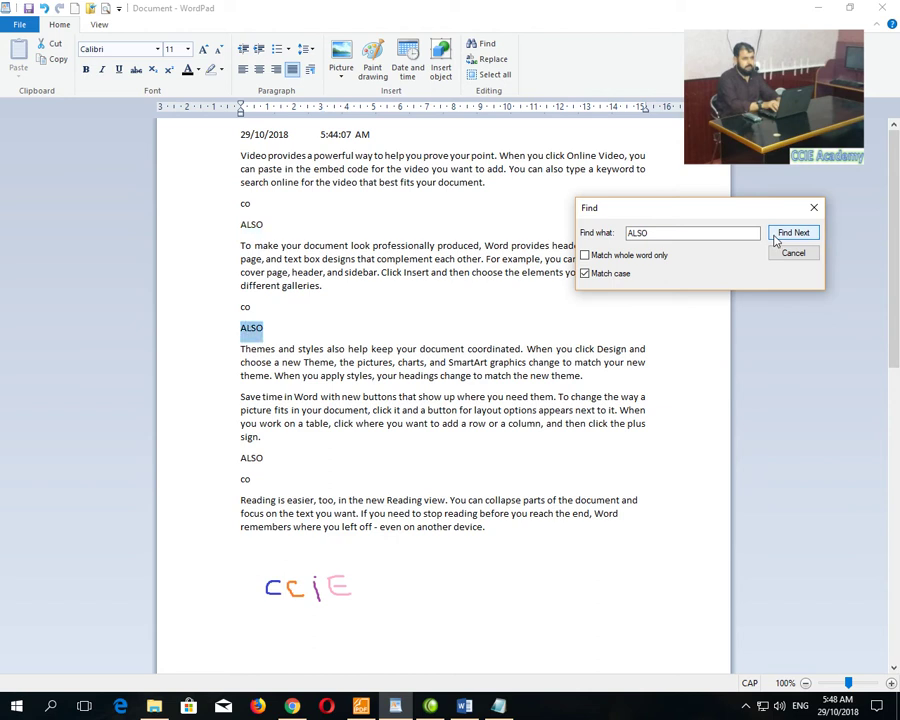
Step: Find the successive occurrences of "co" with both case matching and whole-word matching turned off
click(407, 210)
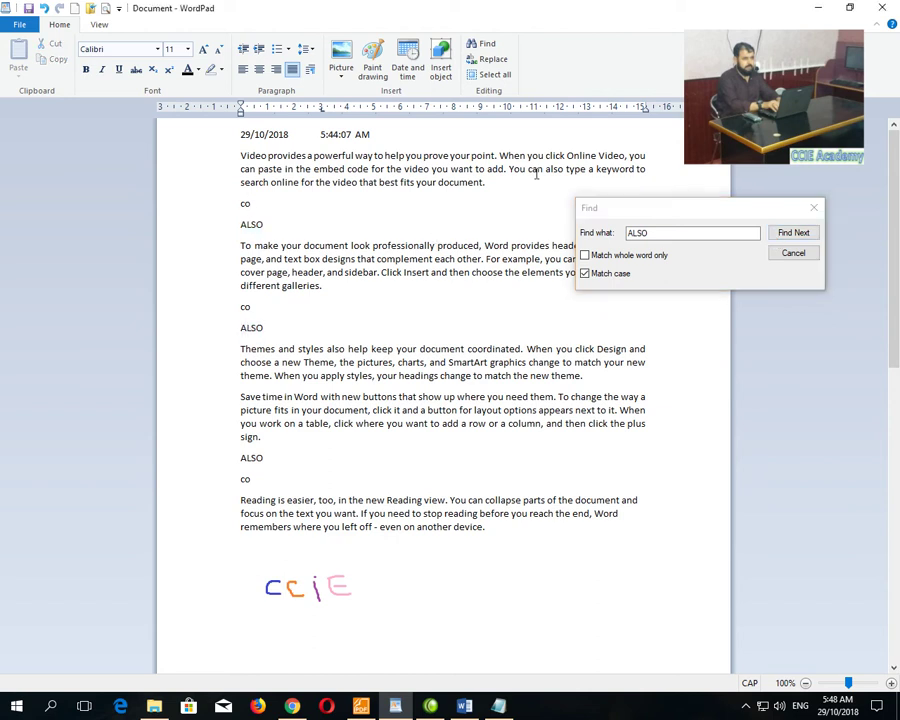
click(588, 274)
drag(657, 231, 570, 222)
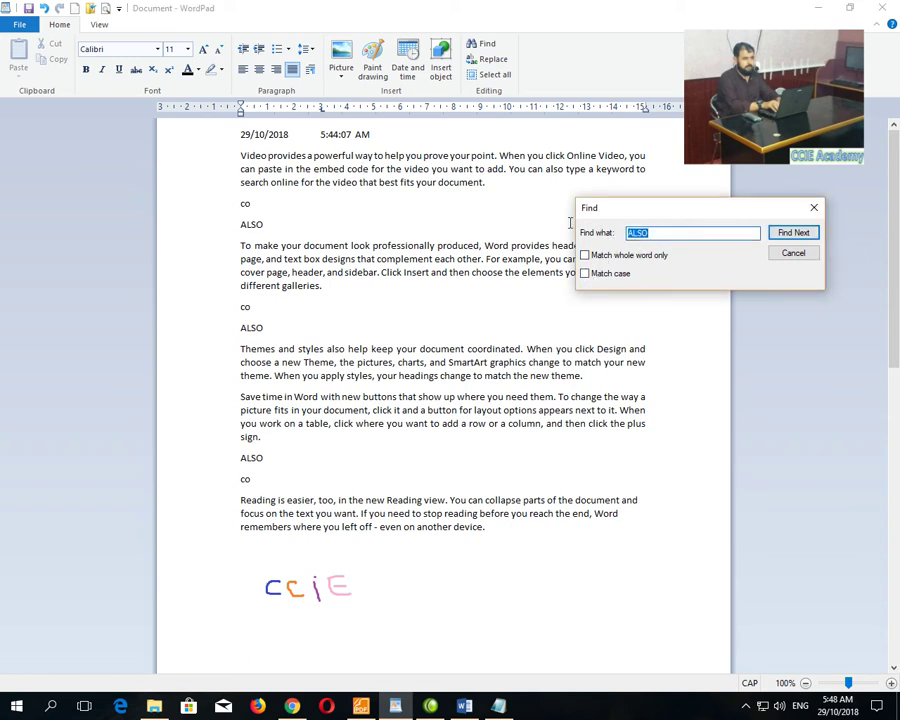
text(co)
click(783, 240)
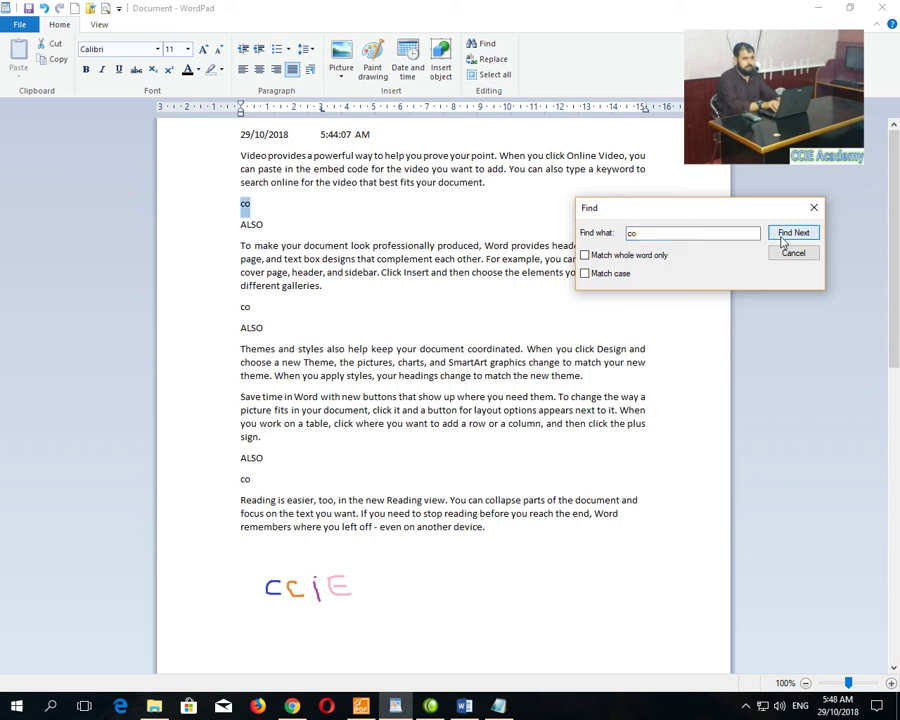
click(783, 240)
click(790, 168)
click(791, 168)
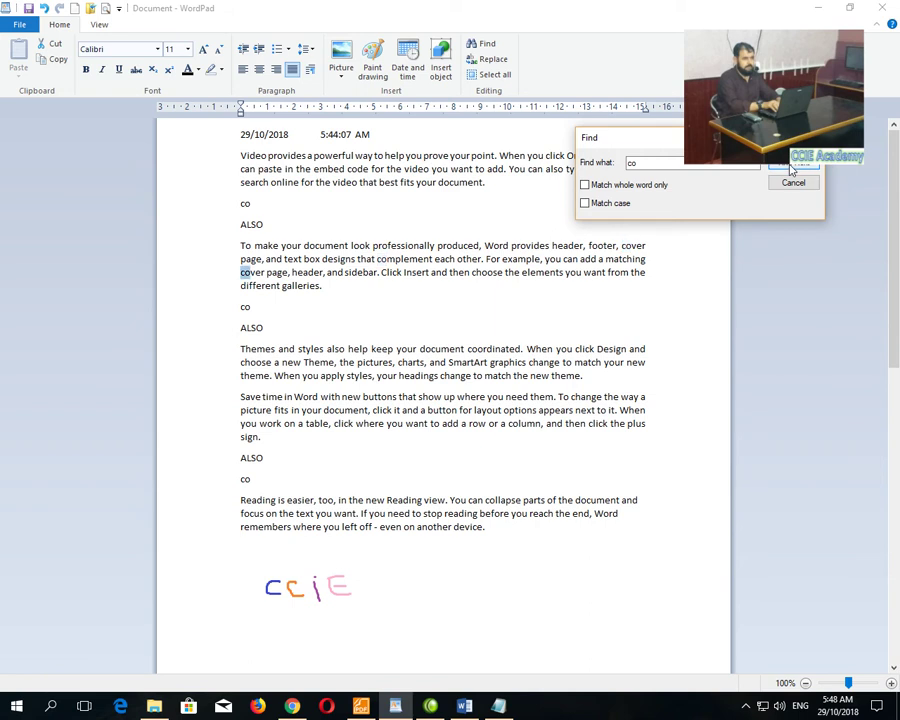
click(791, 168)
click(791, 168)
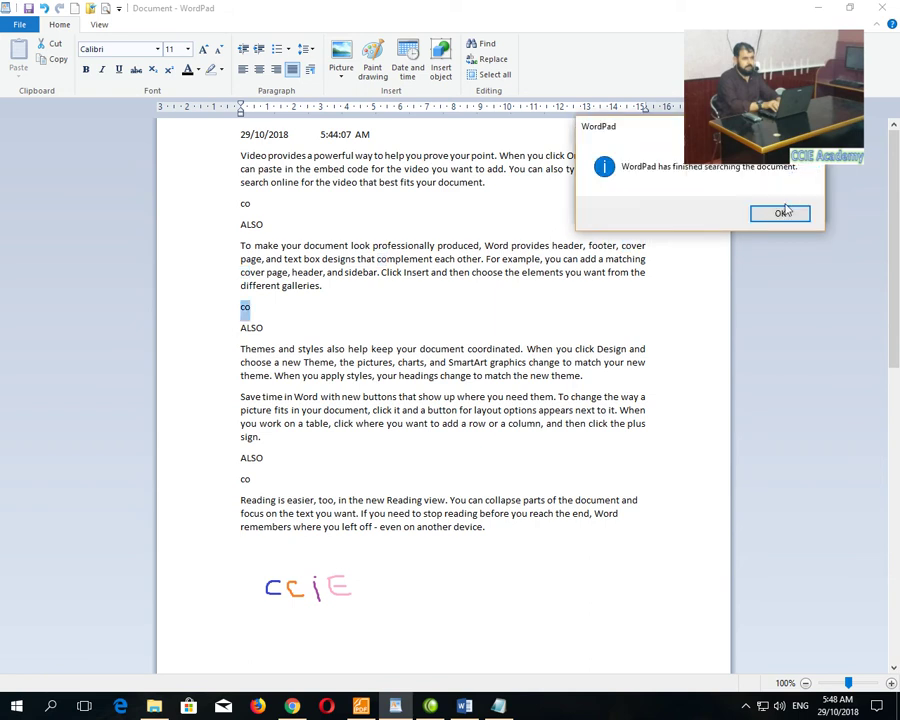
click(778, 210)
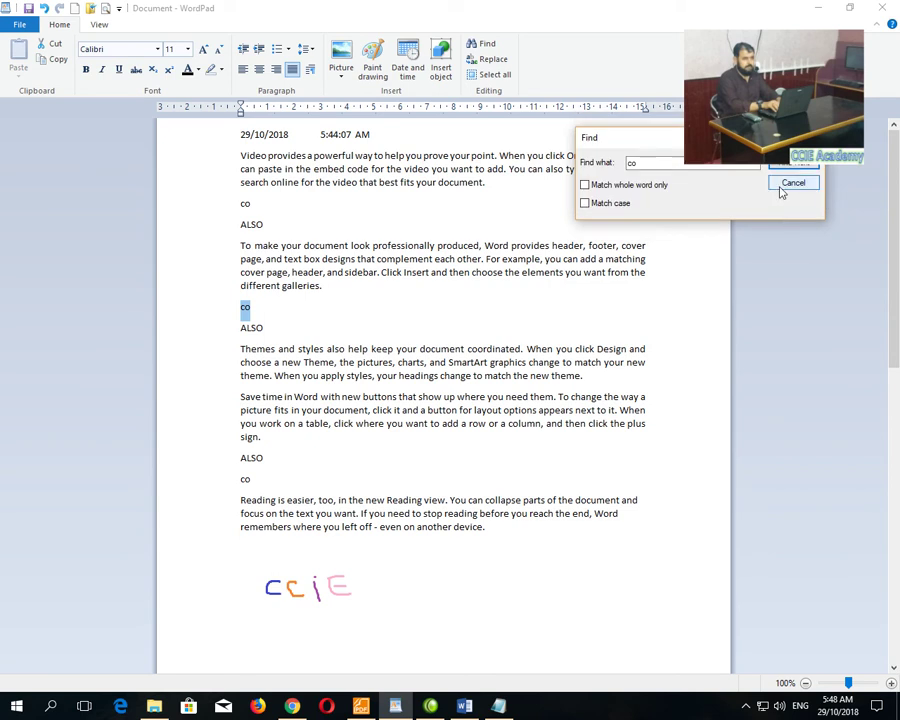
Step: Find the successive occurrences of "co" from the first paragraph with whole-word matching turned on
click(250, 155)
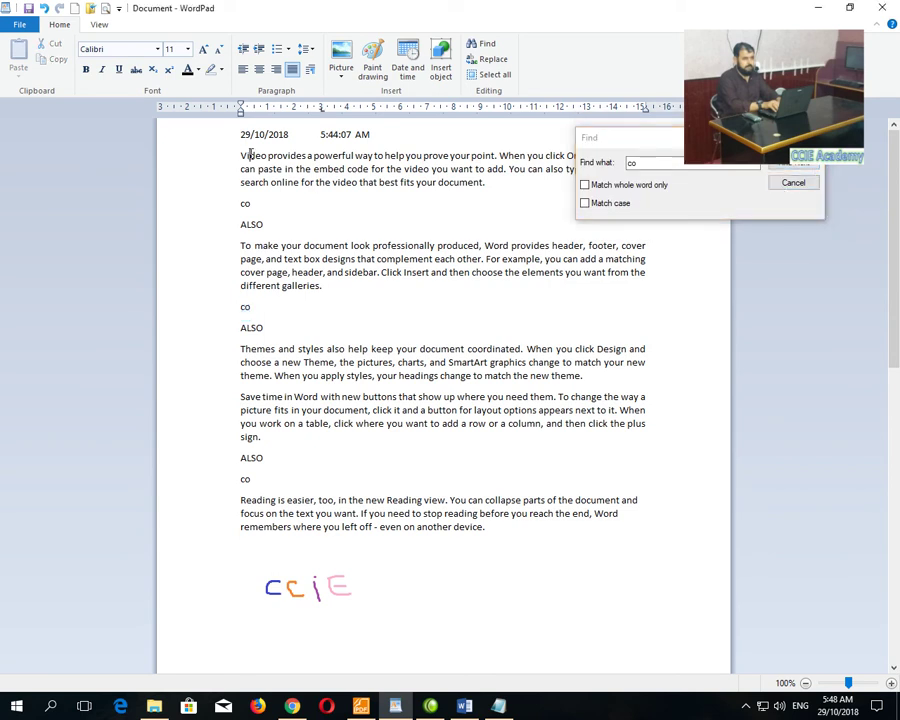
click(596, 185)
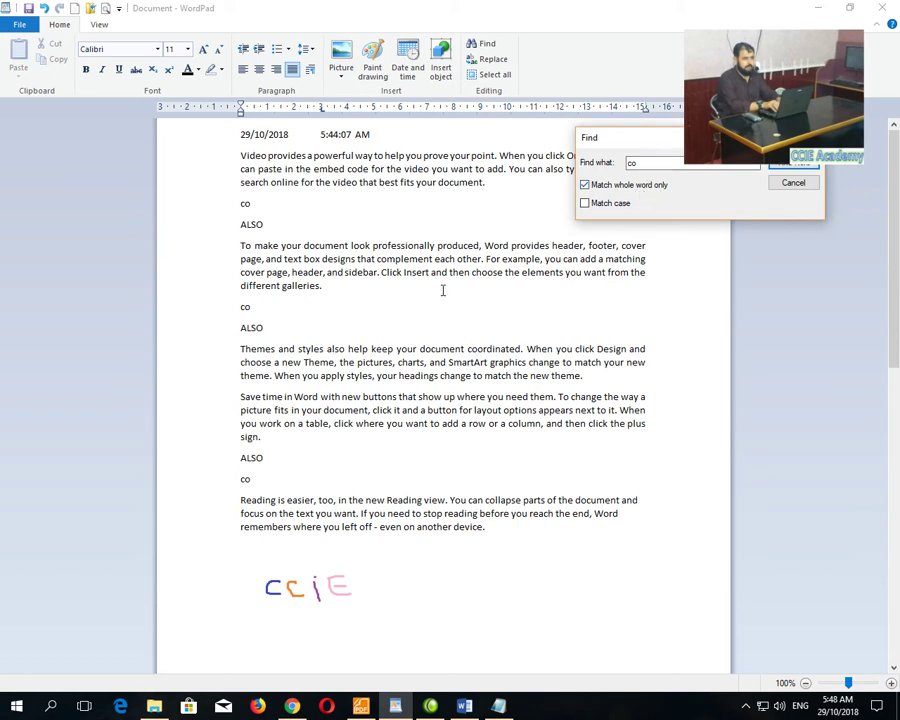
click(637, 164)
text(r)
key(BackSpace)
click(279, 203)
click(793, 170)
click(793, 170)
click(795, 170)
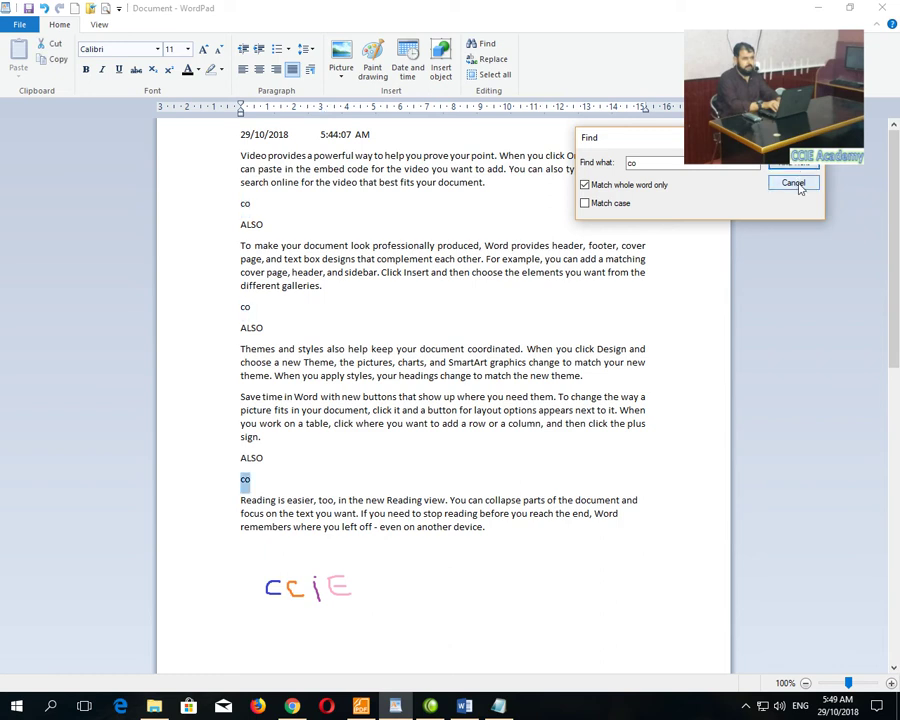
Step: Replace the first whole-word "also" in the opening paragraph with the Urdu word "بھی"
click(261, 156)
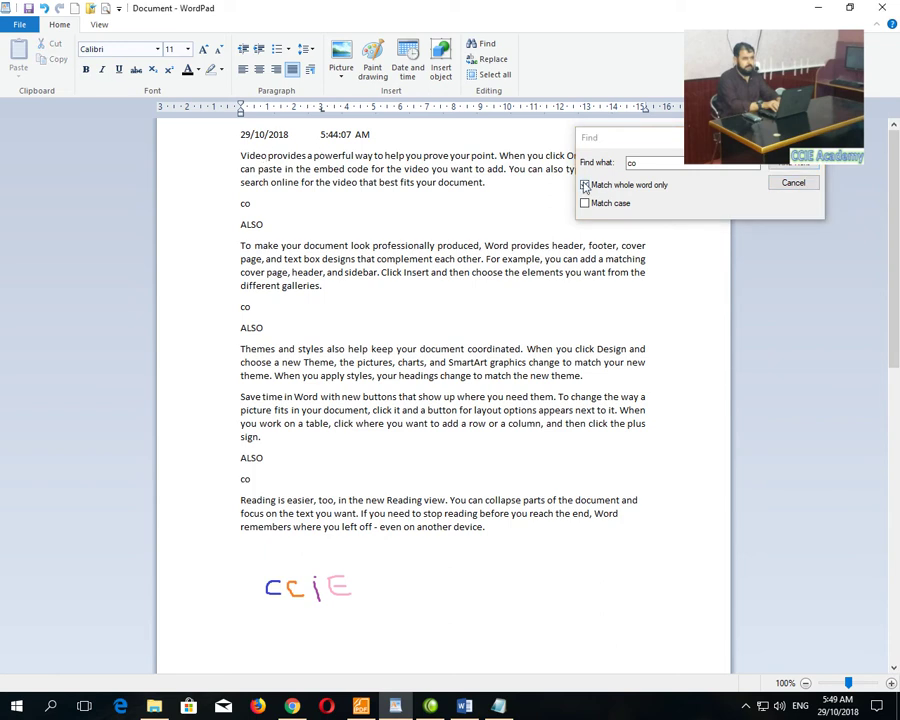
click(498, 61)
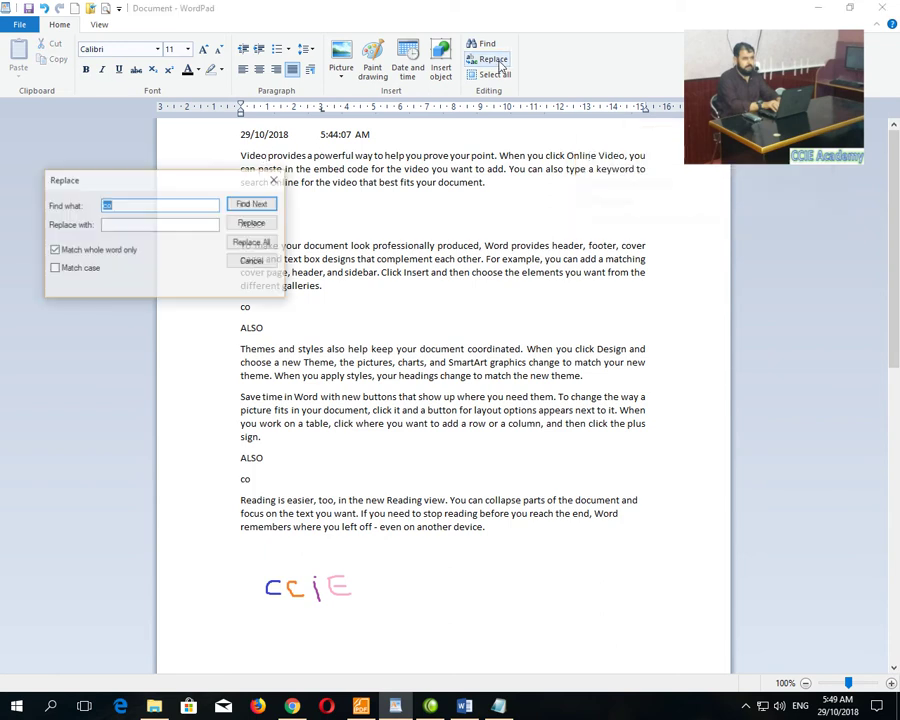
drag(191, 181, 743, 225)
text(a)
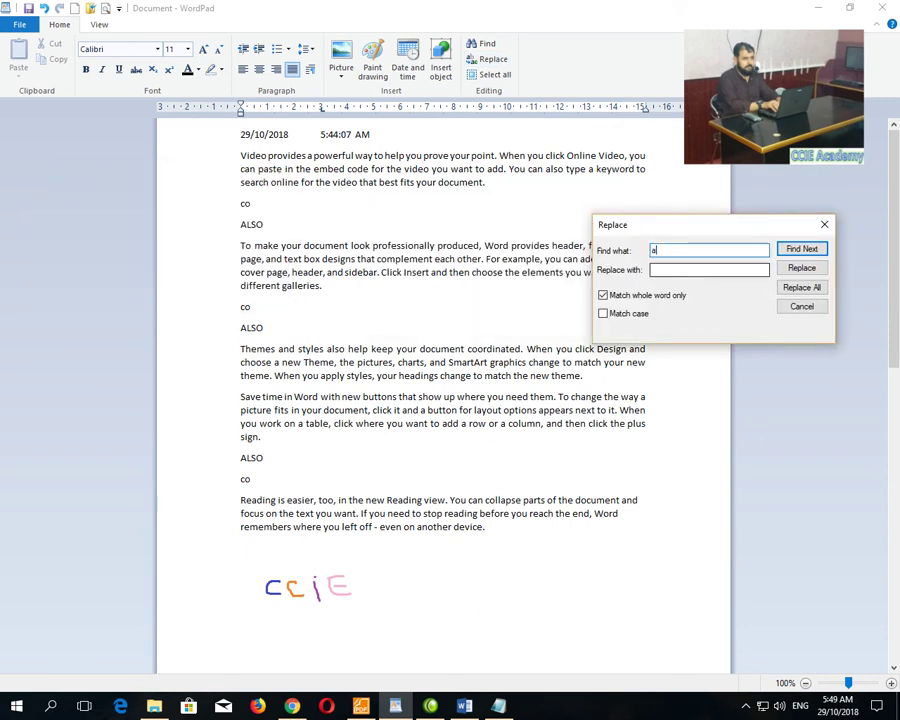
text(lso)
key(Tab)
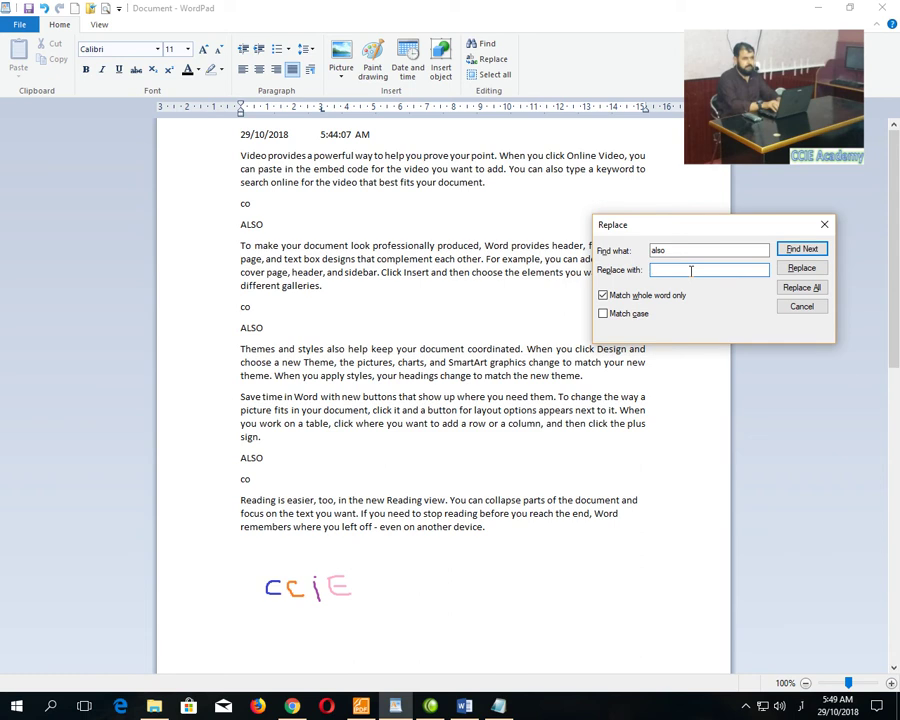
text(Le)
click(806, 269)
click(806, 269)
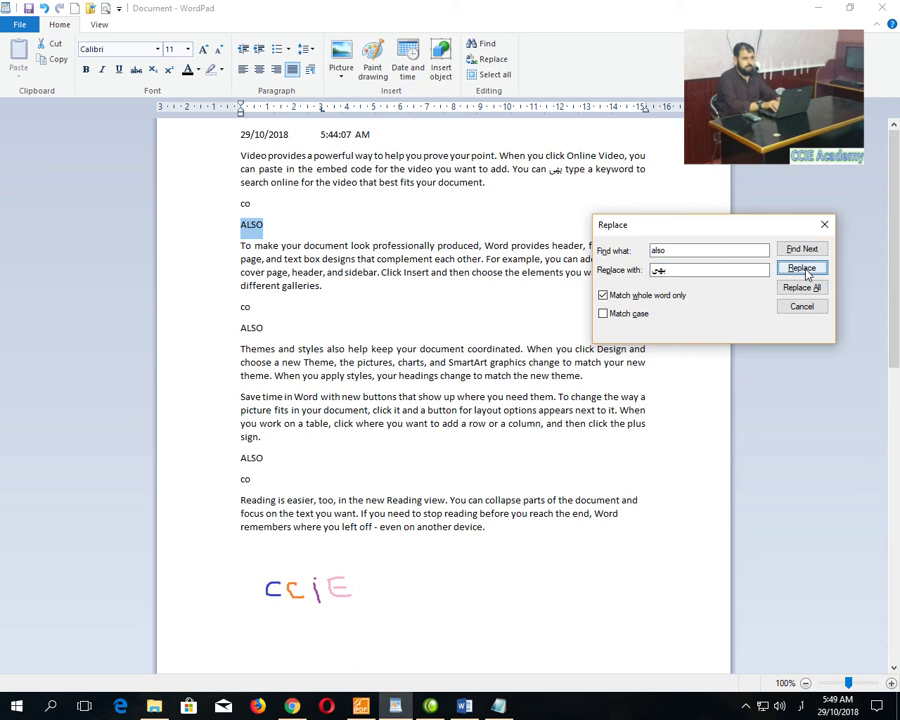
Step: Replace all remaining occurrences of "also" with "بھی" and close the Replace dialog
click(801, 287)
click(806, 318)
click(801, 308)
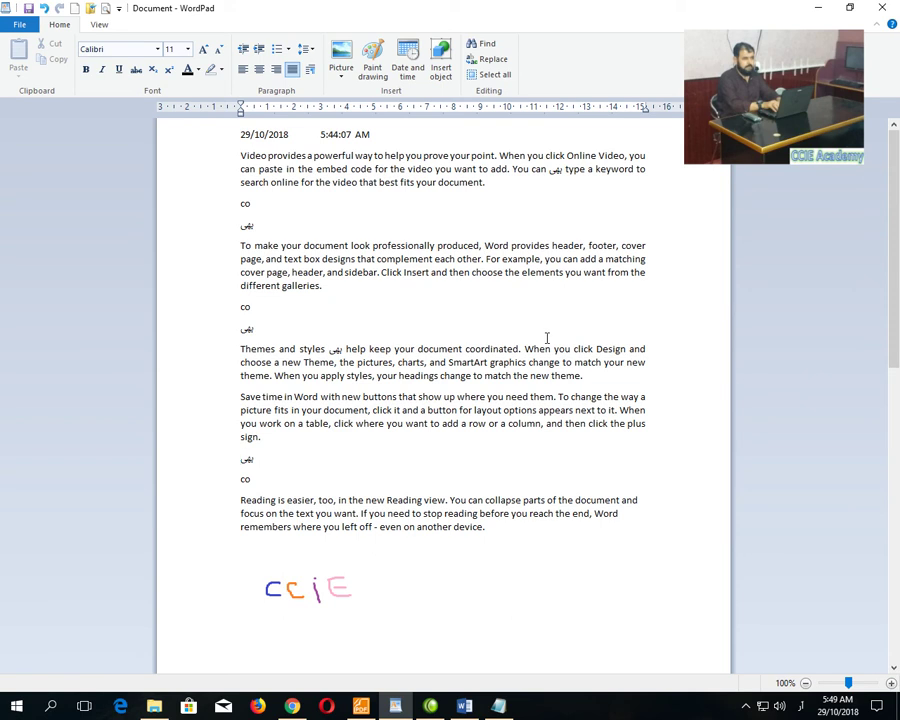
Step: Select the entire document, including its pictures and objects, and delete it
click(492, 74)
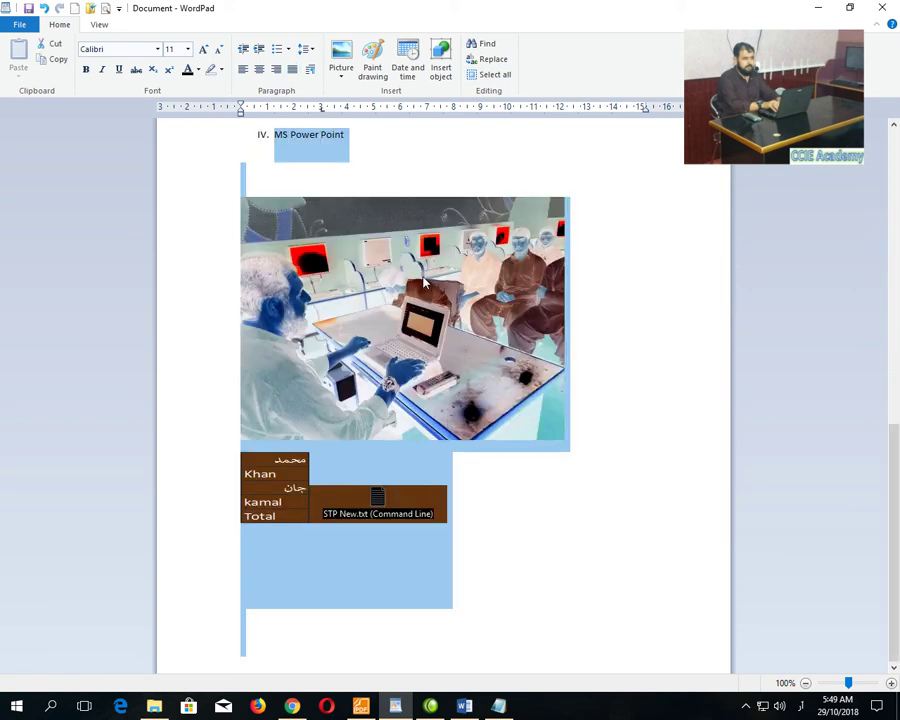
scroll(490, 478, up, 10)
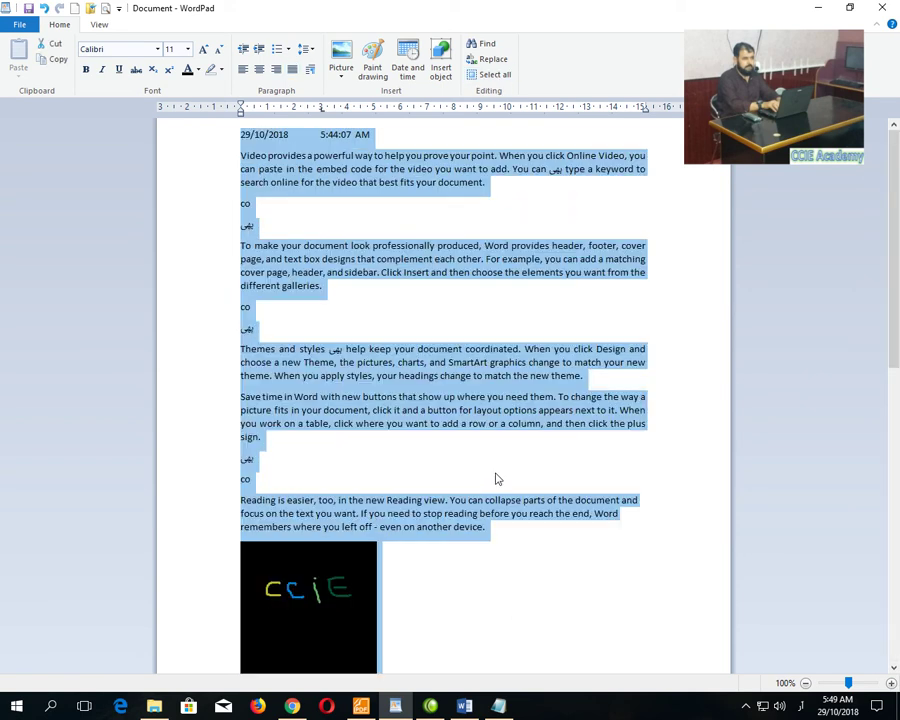
key(Delete)
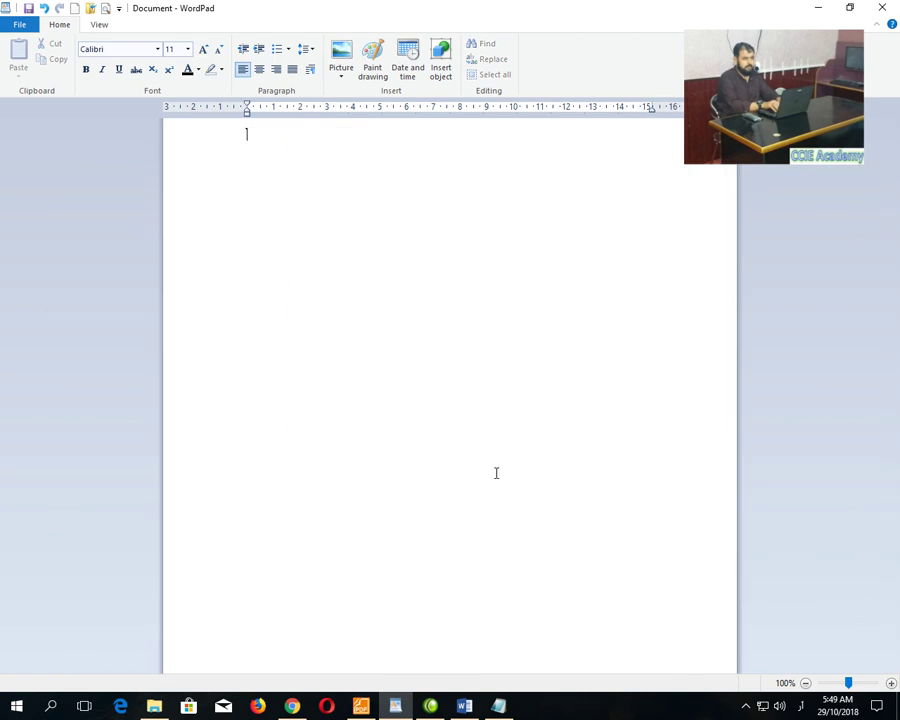
Step: Undo the deletion of the whole document and clear the selection
click(43, 9)
click(47, 10)
click(48, 10)
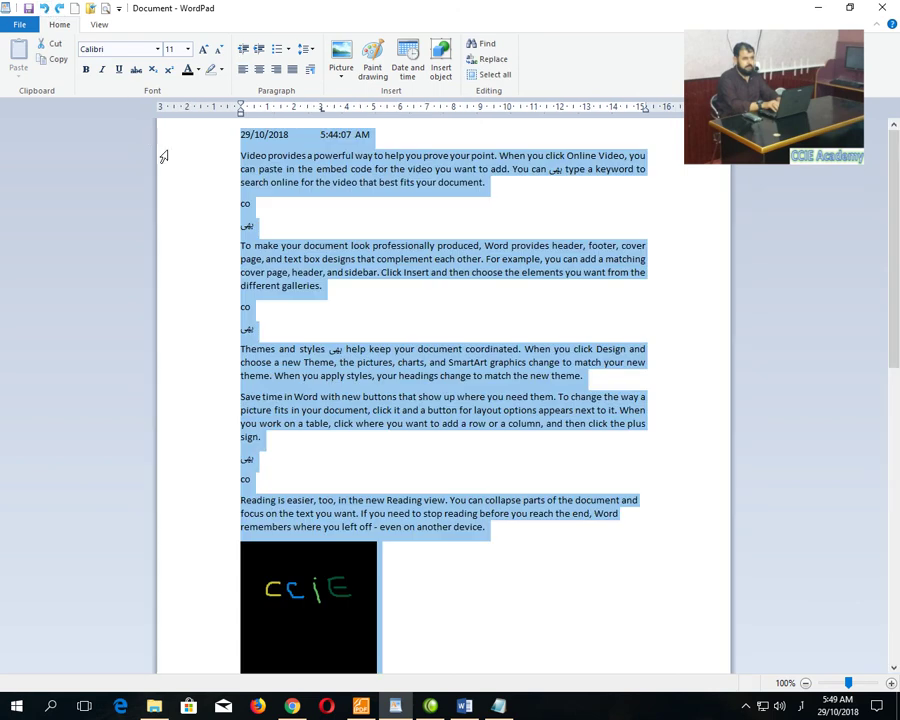
click(200, 169)
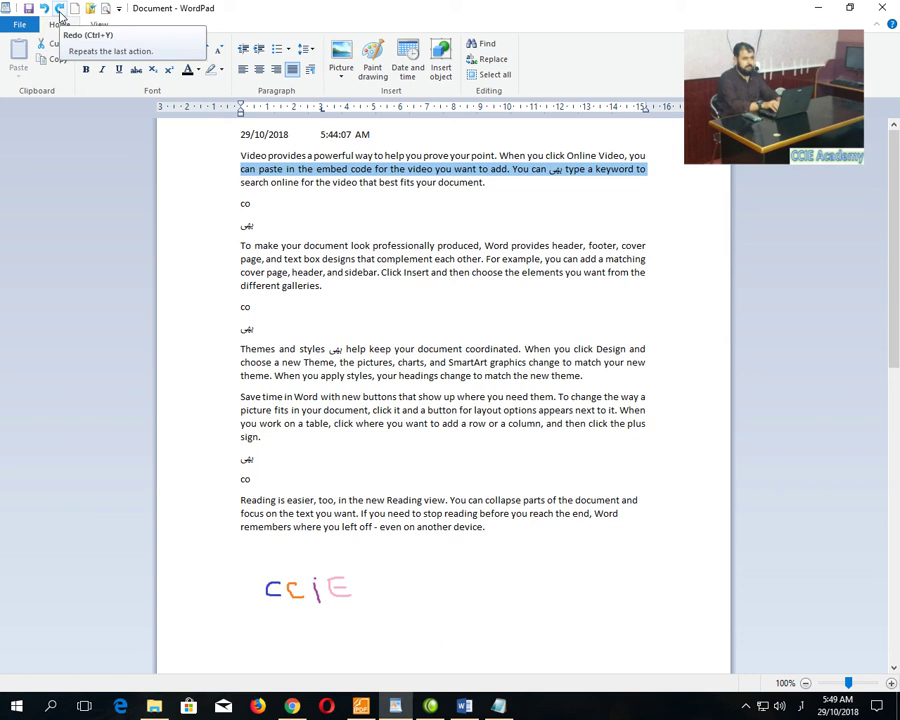
click(470, 284)
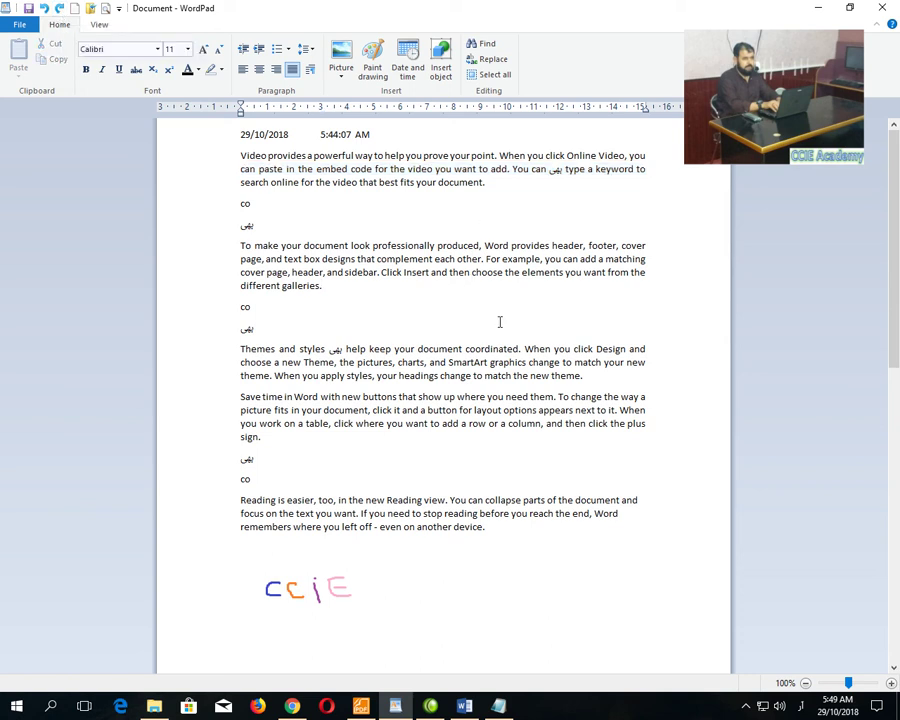